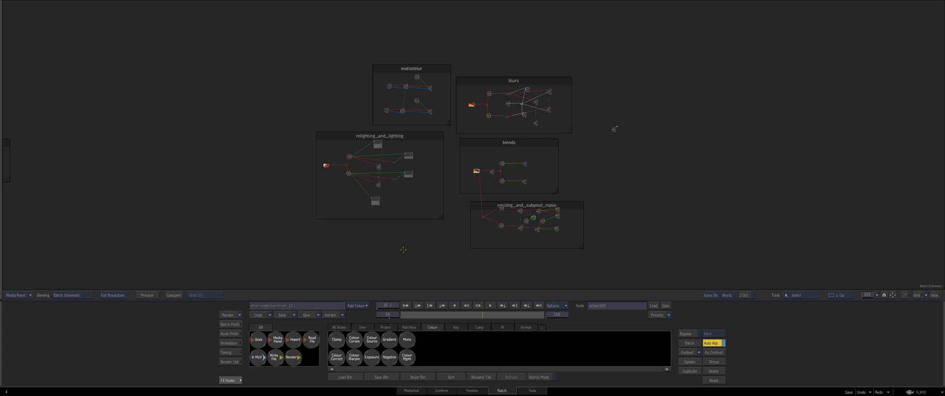
Switch to the KWrite text file and read the notes on which algorithms prefer linear footage.
left_click_drag(389, 238, 372, 248)
scroll(625, 184, "up", 3)
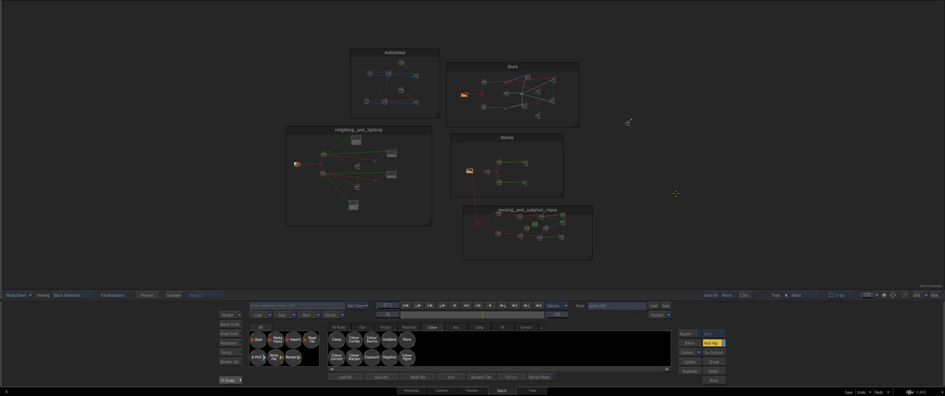
left_click(627, 123)
key("alt+Tab")
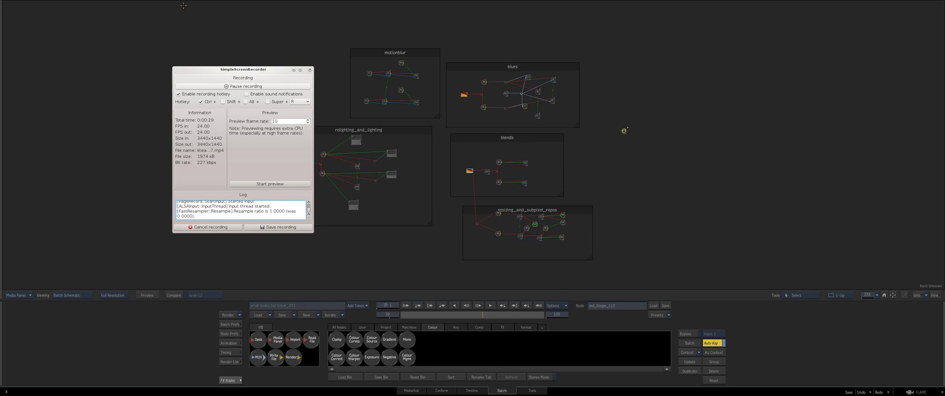
mouse_move(116, 2)
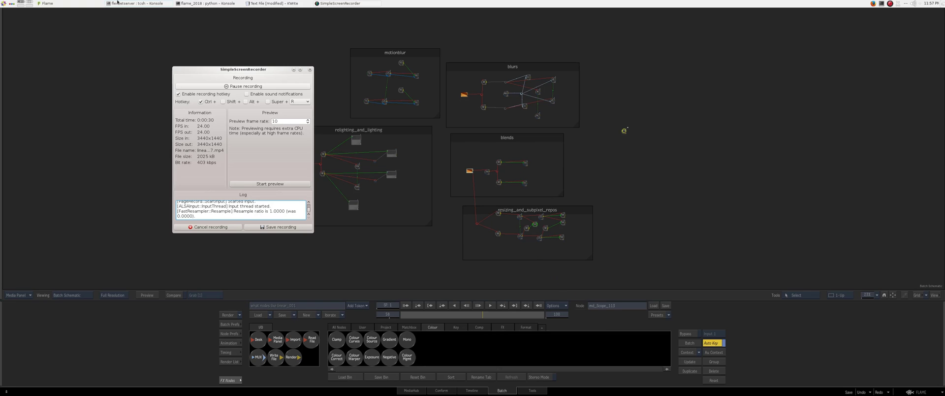
left_click(263, 4)
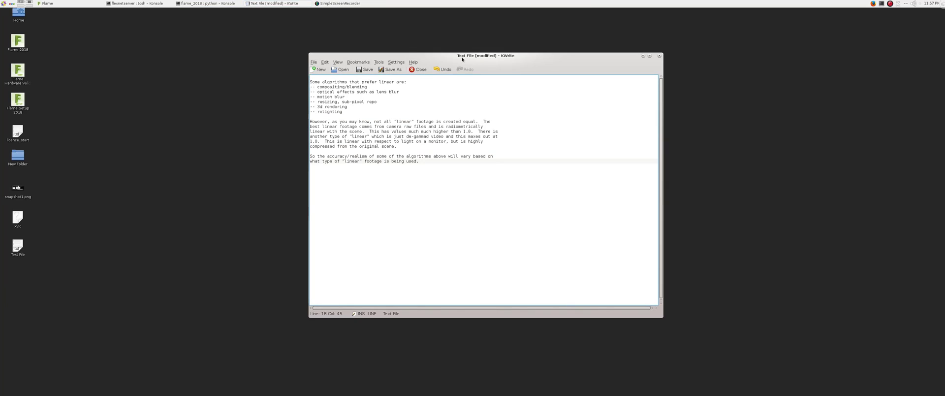
left_click_drag(462, 60, 475, 69)
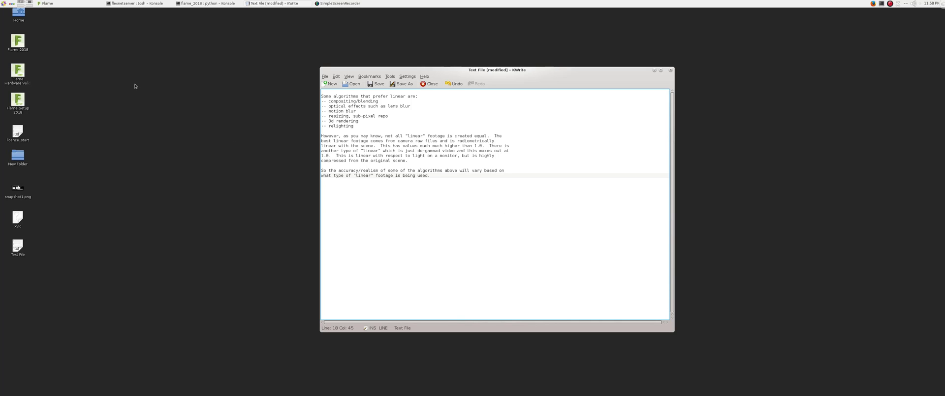
Switch back to Flame and examine the Image Type options of the Master Keyer node in the have_linear_toggles group.
left_click(68, 4)
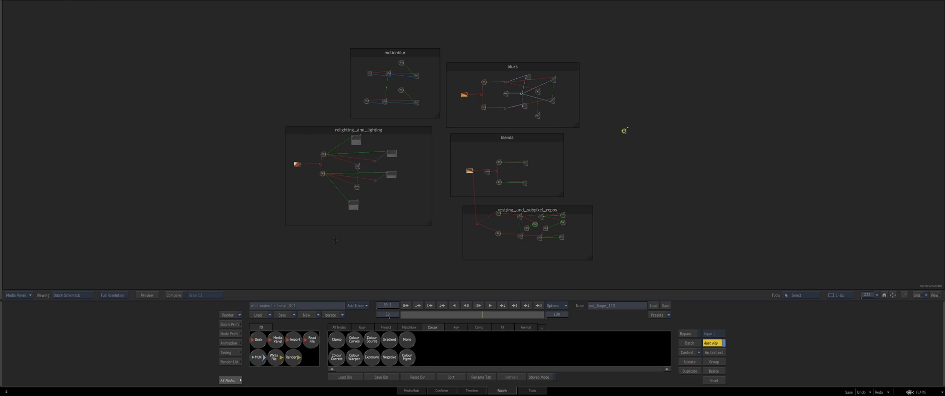
left_click_drag(129, 209, 728, 204)
left_click_drag(423, 251, 608, 238)
mouse_move(498, 190)
left_mouse_down()
mouse_move(502, 177)
mouse_move(549, 204)
mouse_move(515, 186)
left_mouse_up()
scroll(379, 207, "up", 2)
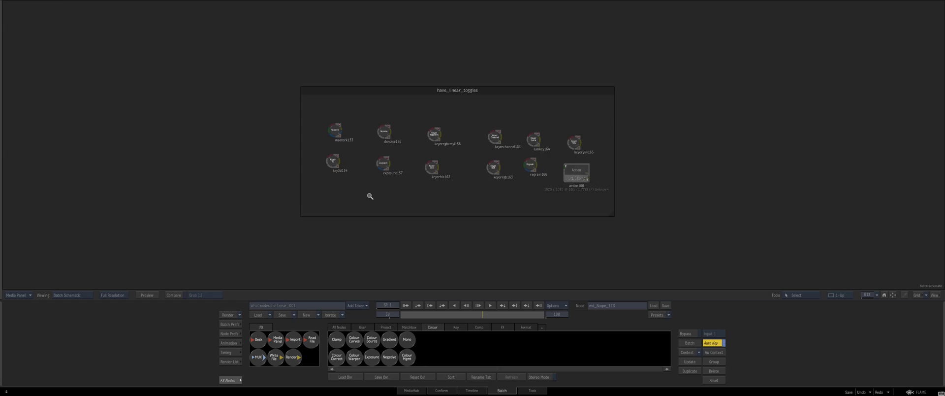
left_click_drag(410, 82, 451, 88)
left_click(390, 210)
left_click(319, 130)
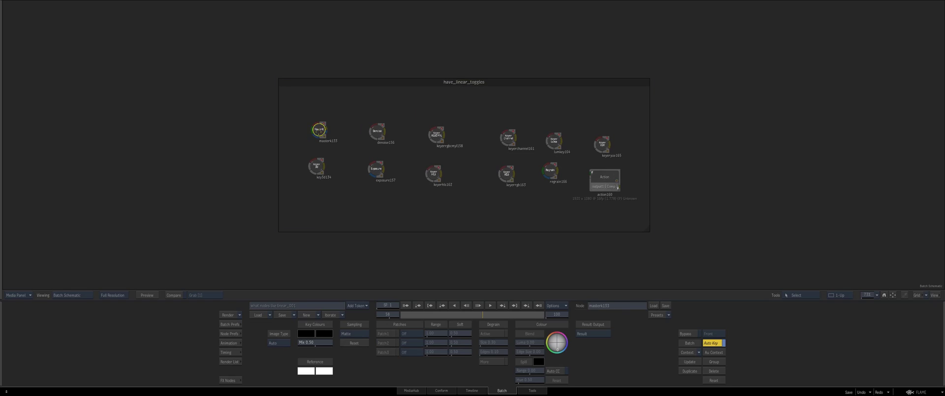
left_click(271, 344)
left_click_drag(339, 187, 318, 193)
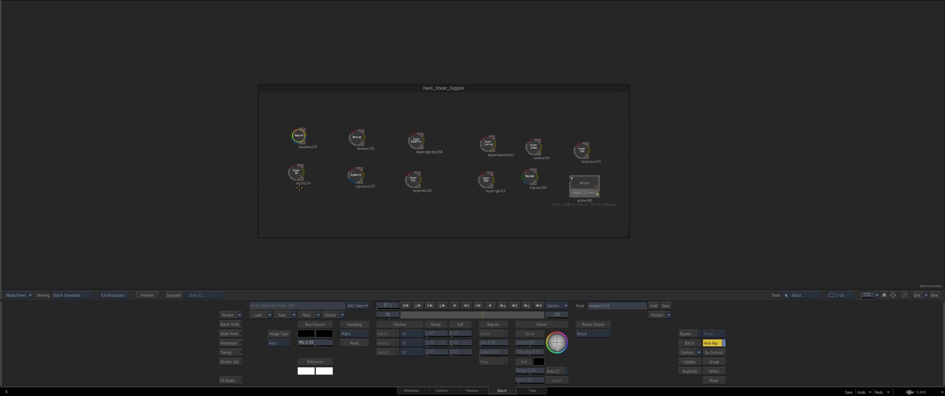
left_click(267, 345)
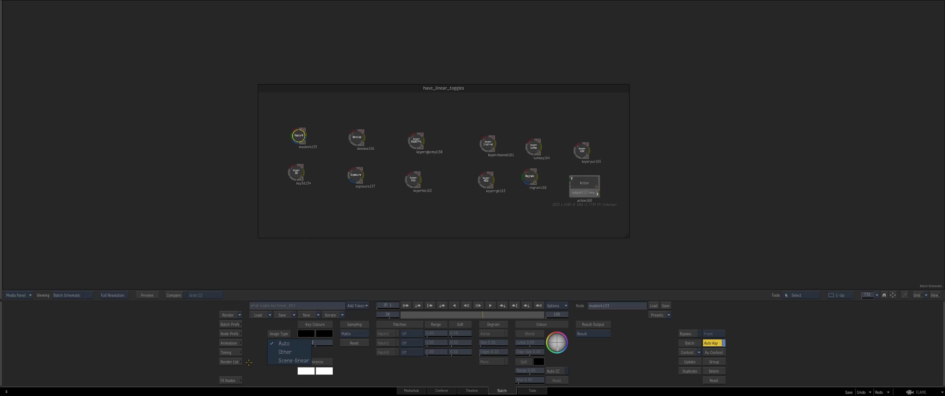
left_click(249, 362)
Examine the Image Type setting in the Denoise node's preferences and the colour encoding options of the Exposure node.
left_click(356, 137)
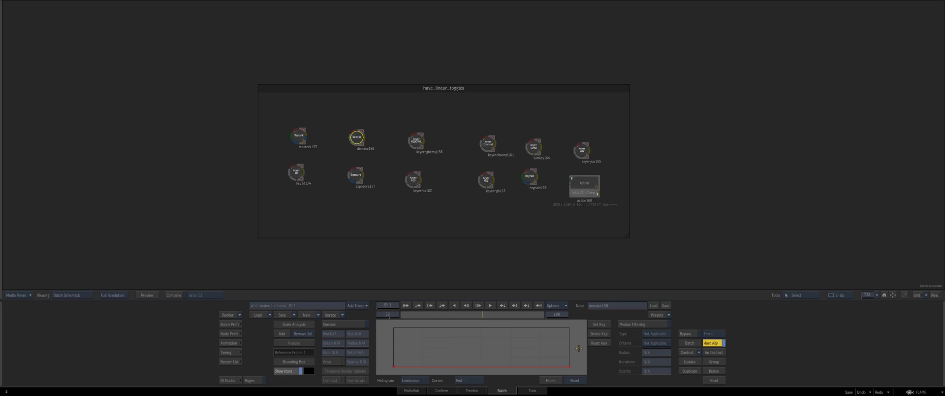
left_click(229, 333)
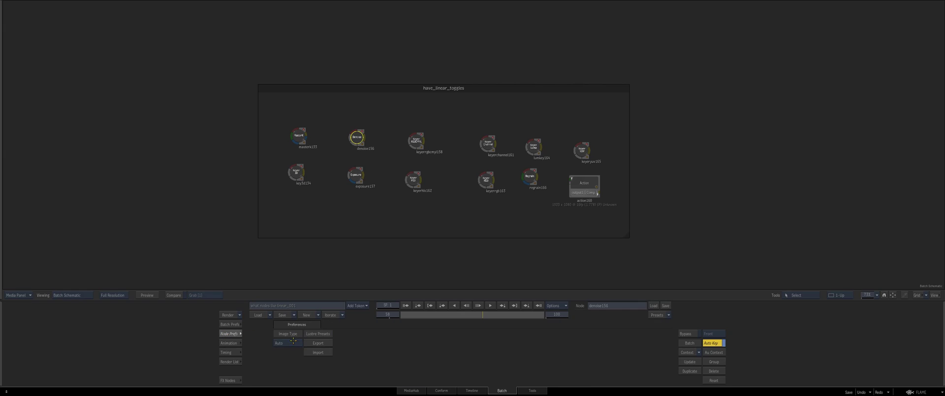
left_click(287, 324)
left_click_drag(445, 186, 401, 184)
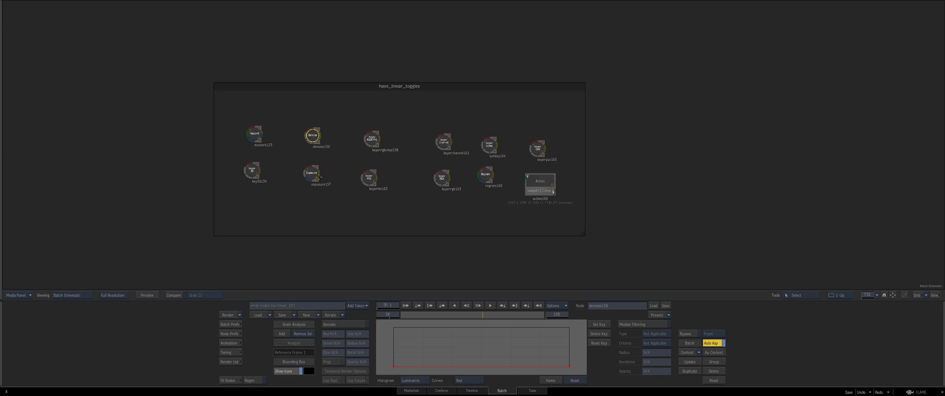
left_click(310, 172)
left_click(390, 343)
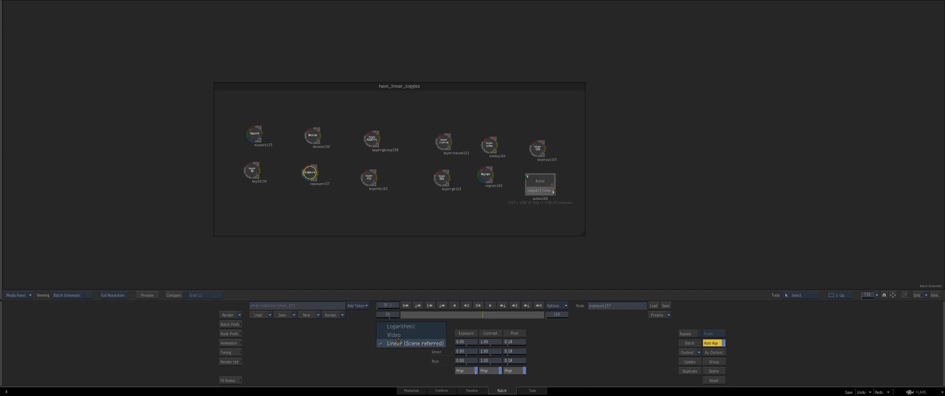
Go through the remaining keyer nodes and the Regrain node in the have_linear_toggles group to examine their Image Type settings.
left_click(369, 177)
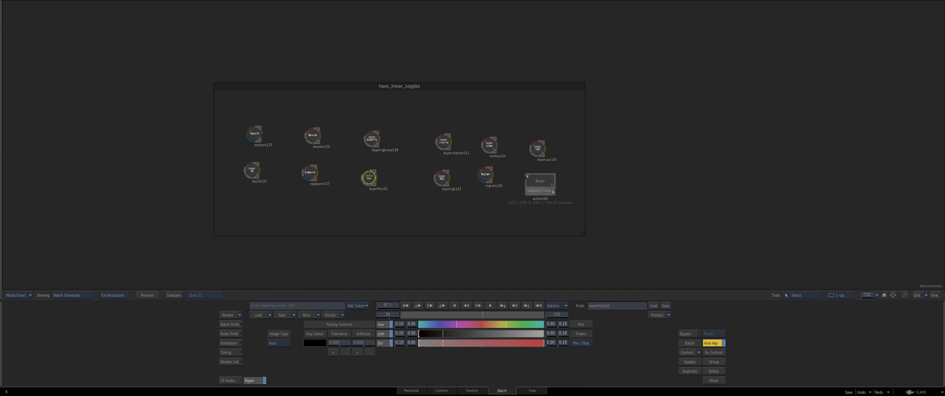
left_click(372, 140)
left_click(443, 141)
left_click(443, 181)
left_click_drag(461, 194, 431, 183)
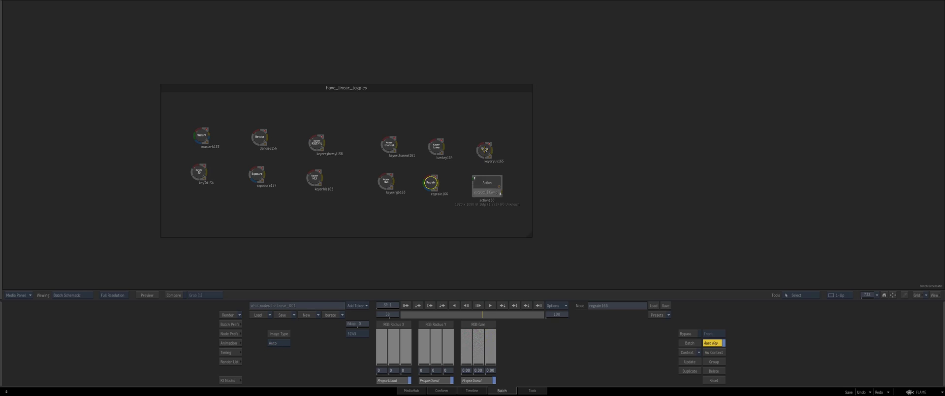
left_click(435, 146)
left_click(485, 150)
Examine the Action node's rendering preferences, including colour management and shading, and return to the FX node bins.
left_click(482, 189)
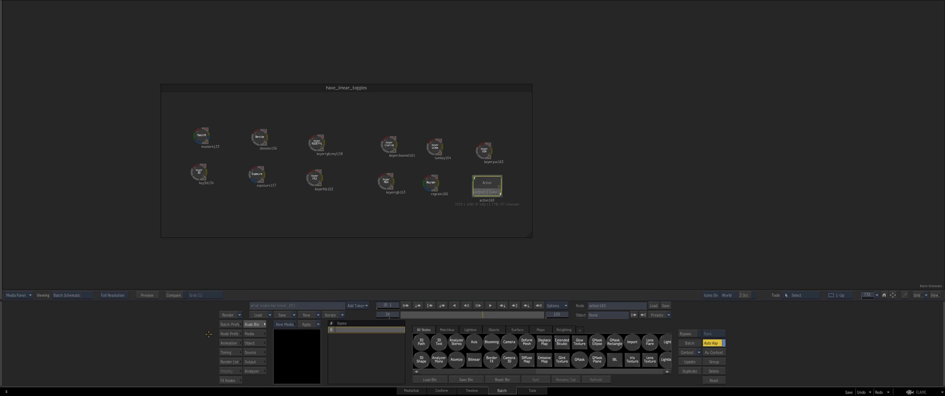
left_click(230, 333)
left_click(291, 326)
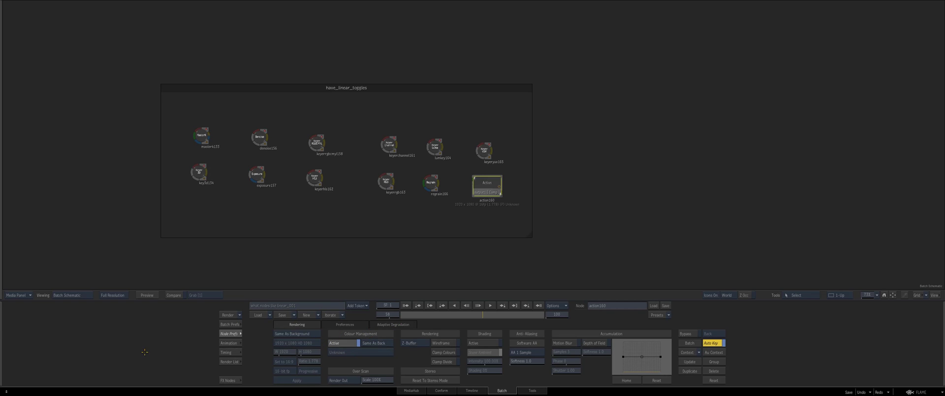
left_click(229, 380)
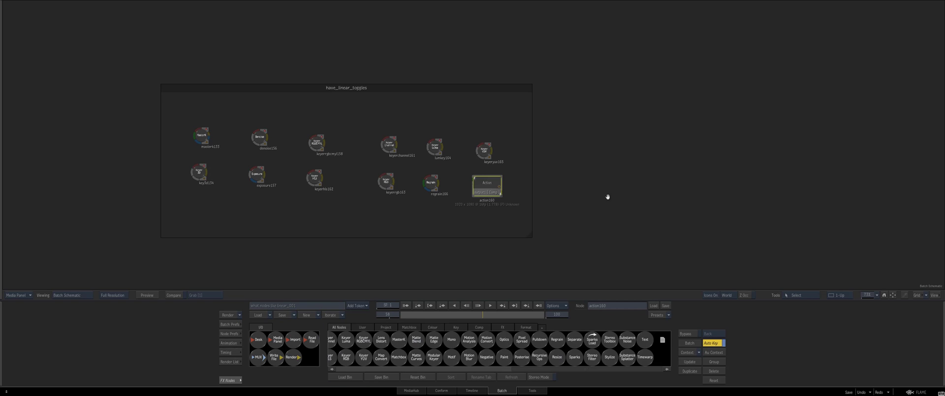
Survey the motionblur, blurs, relighting_and_lighting, blends and resizing_and_subpixel_repos groups in the batch schematic.
scroll(658, 158, "down", 10)
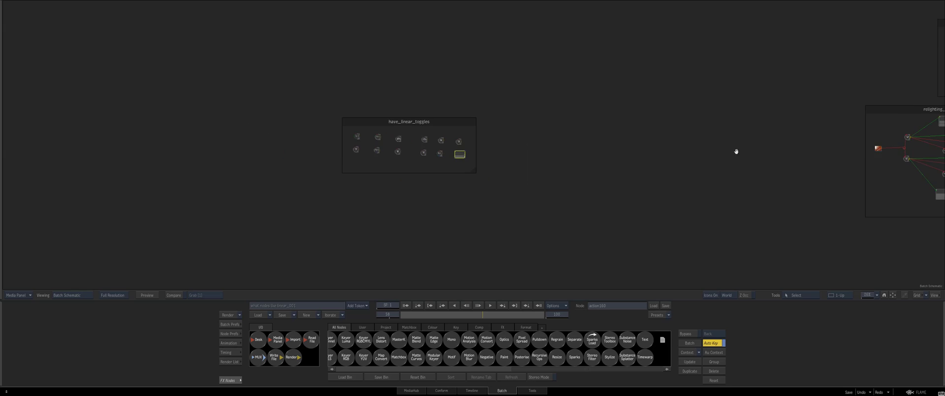
left_click_drag(737, 152, 266, 175)
scroll(306, 154, "up", 1)
left_click(313, 87)
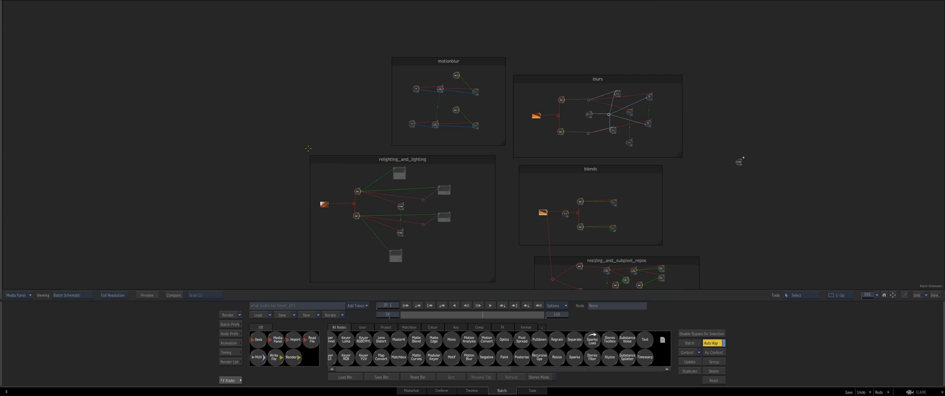
scroll(359, 110, "up", 4)
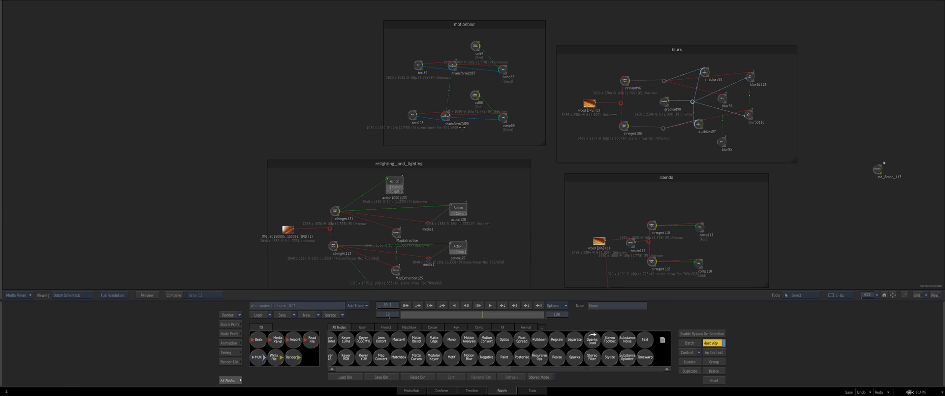
left_click_drag(420, 162, 351, 200)
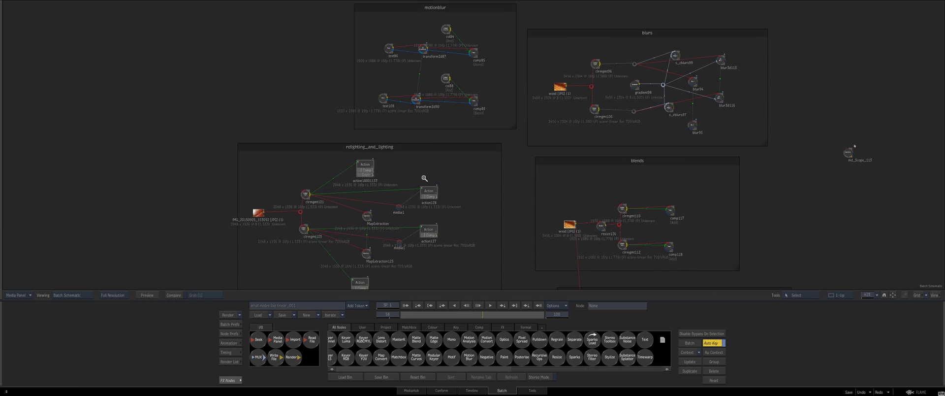
mouse_move(424, 178)
left_mouse_down()
mouse_move(386, 178)
mouse_move(435, 187)
left_mouse_up()
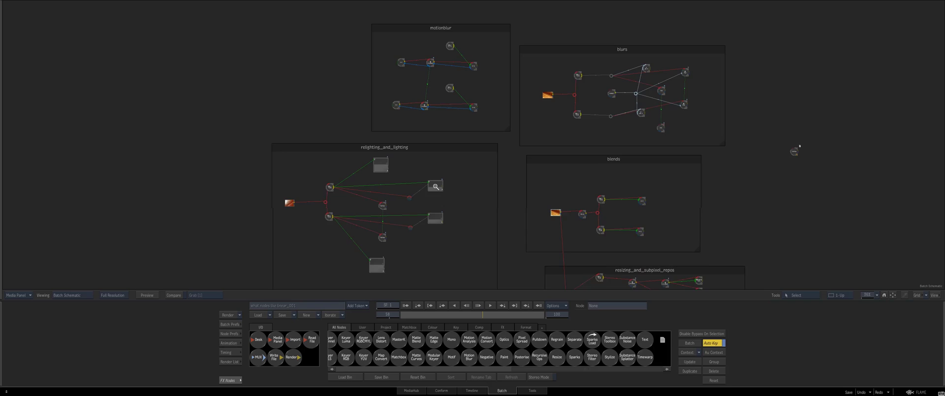
scroll(436, 187, "down", 1)
left_click_drag(679, 156, 658, 150)
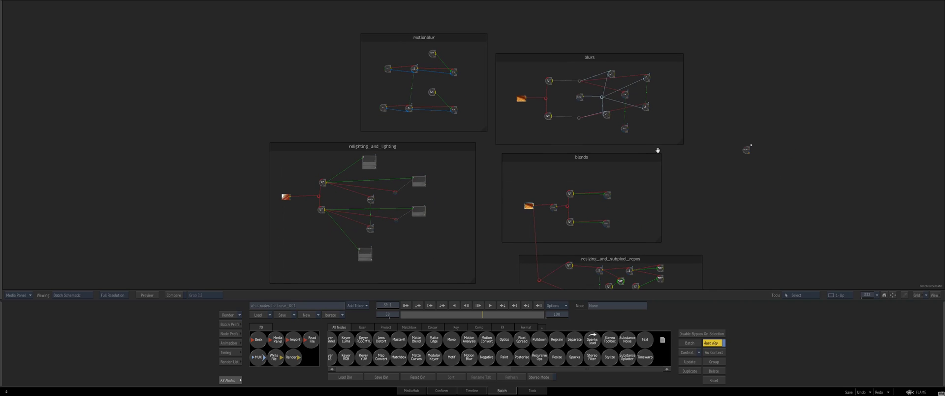
left_click_drag(400, 227, 445, 239)
Display the result of the motionblur group's upper text node, enlarged in a viewport beside the schematic.
scroll(409, 221, "up", 8)
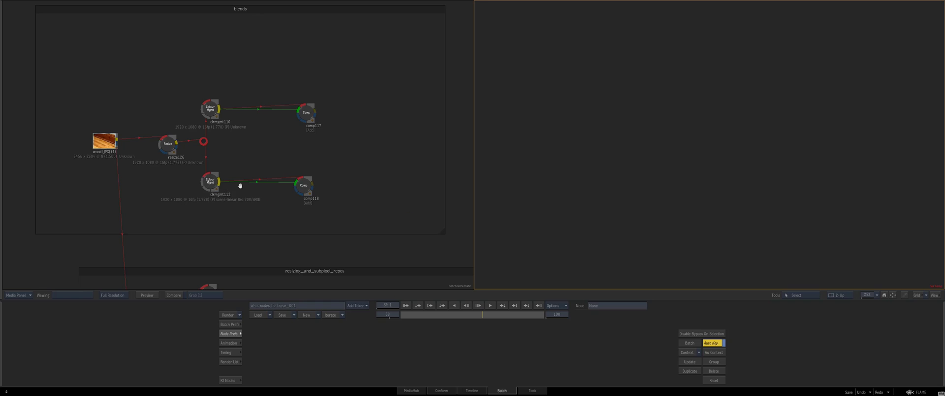
left_click_drag(240, 185, 381, 160)
left_click_drag(219, 126, 348, 304)
left_click_drag(202, 154, 233, 89)
left_click(232, 88)
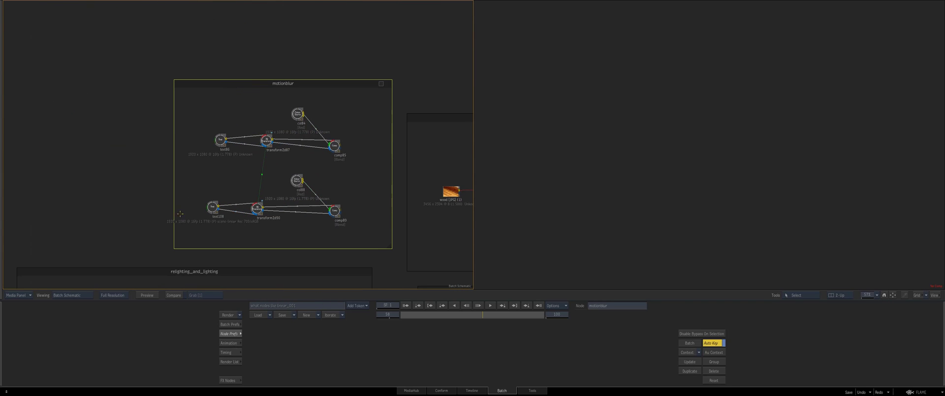
left_click(221, 139)
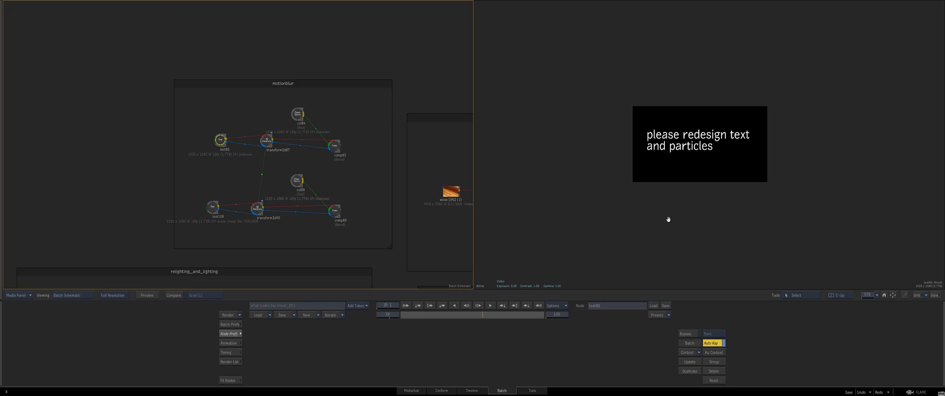
scroll(742, 238, "up", 5)
scroll(698, 234, "down", 2)
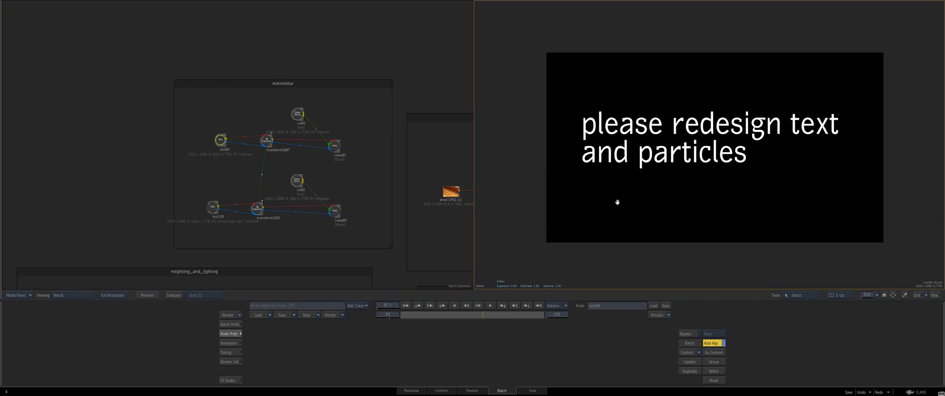
Compare the colour space settings and displayed results of the two text nodes in the motionblur group.
left_click(220, 140)
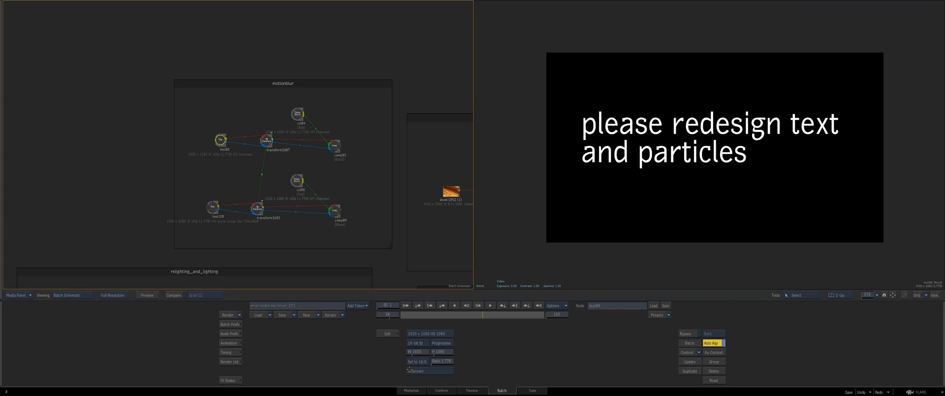
left_click_drag(214, 212, 218, 215)
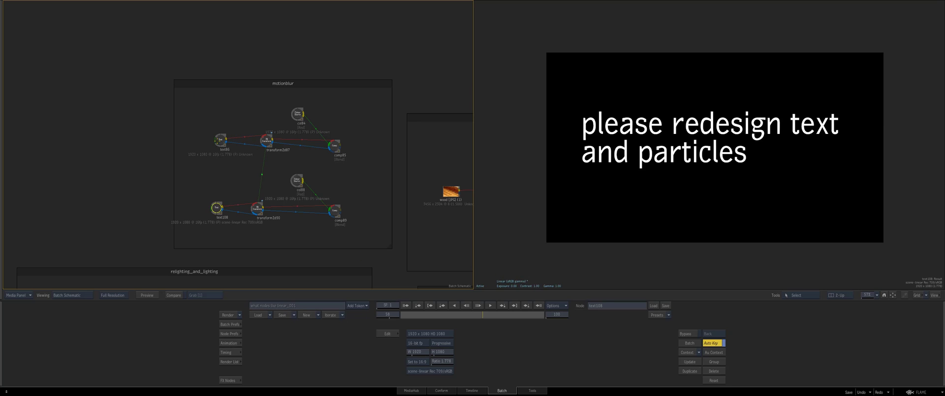
left_click(218, 141)
left_click(216, 207)
left_click(215, 141)
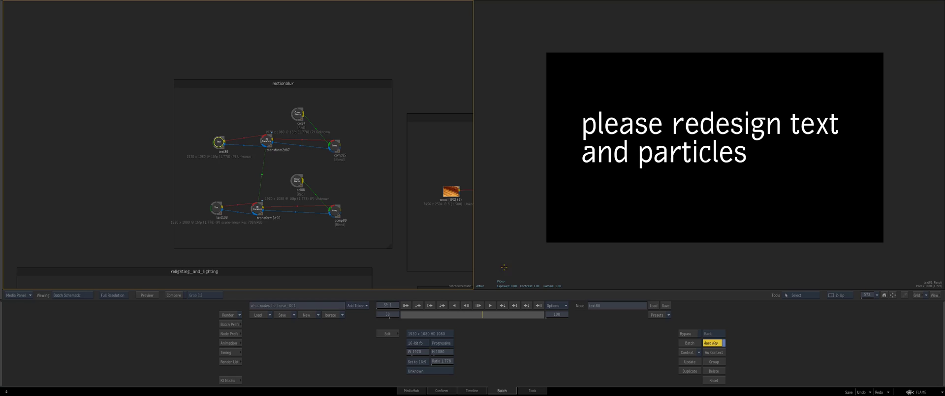
Open the current project's settings for editing, check its colour policy and accept the dialog without changing values.
left_click(929, 390)
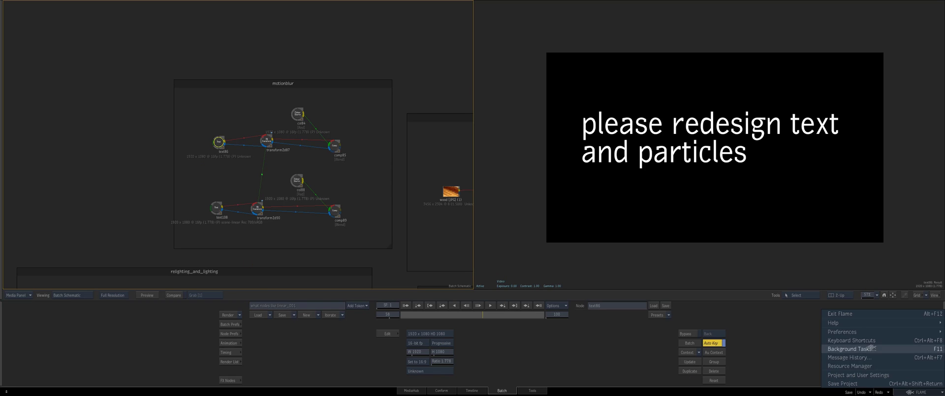
left_click(843, 375)
left_click(460, 200)
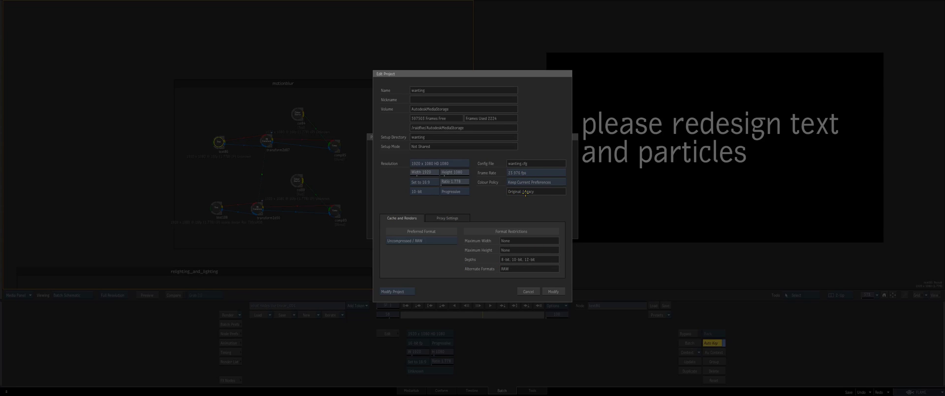
left_click(546, 292)
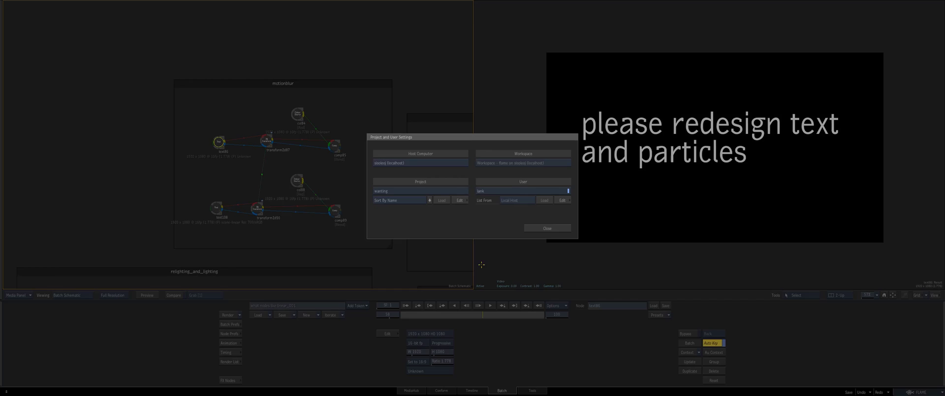
Close the project and user settings and compare the displayed results of the motionblur group's two text nodes again.
left_click(534, 229)
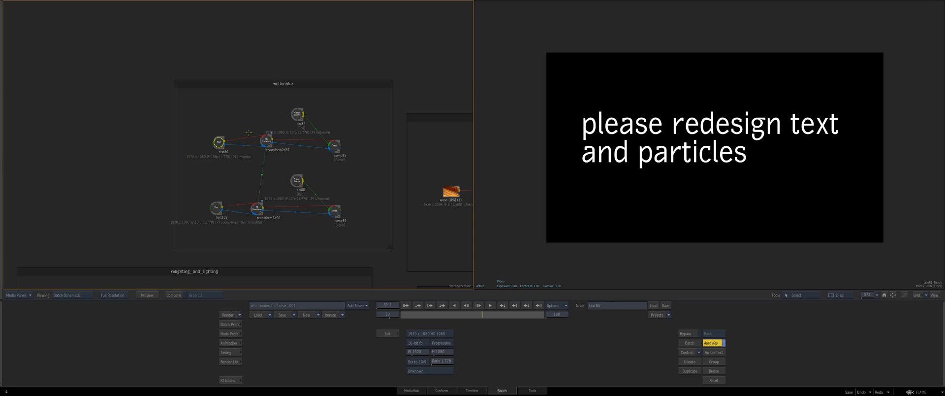
left_click(216, 208)
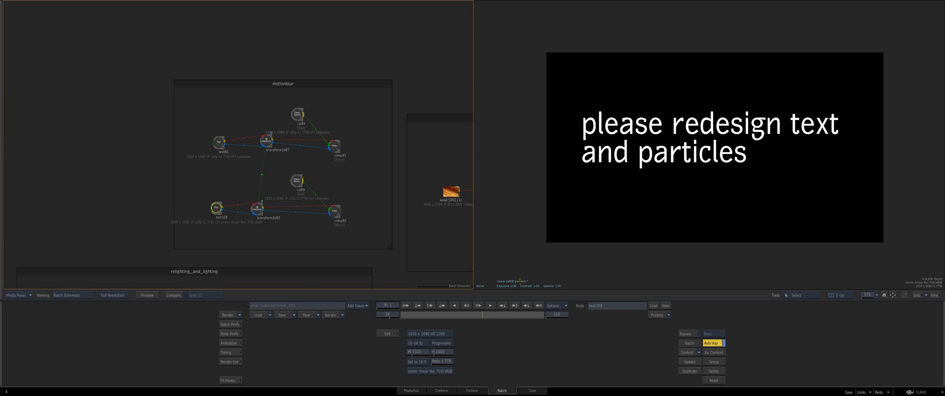
left_click_drag(219, 142, 218, 141)
left_click_drag(216, 207, 215, 207)
left_click_drag(256, 84, 252, 82)
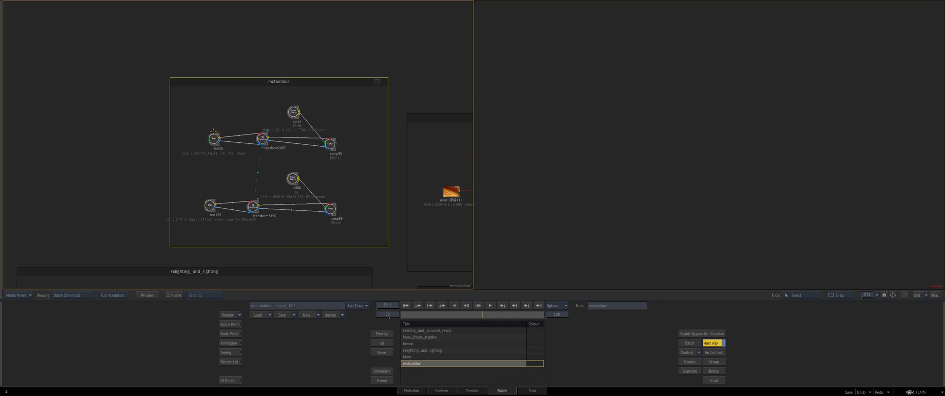
left_click_drag(210, 205, 208, 208)
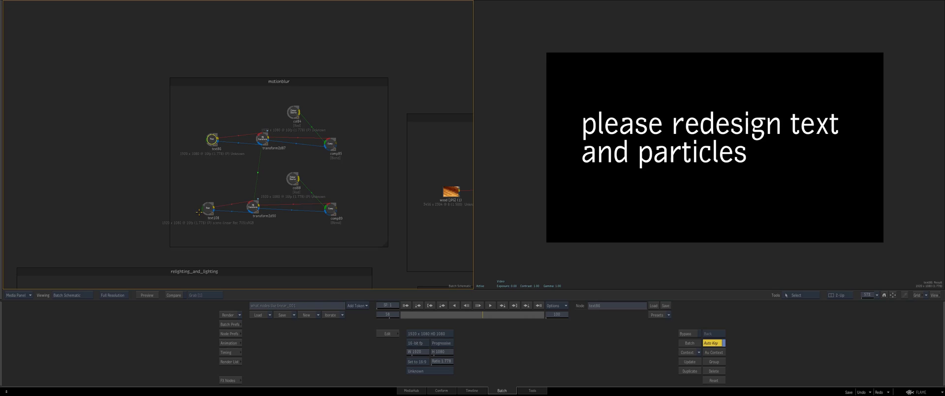
Display the upper transform node's motion-blurred result in the motionblur group at an early frame where the text is rotating.
left_click(403, 314)
left_click(263, 139)
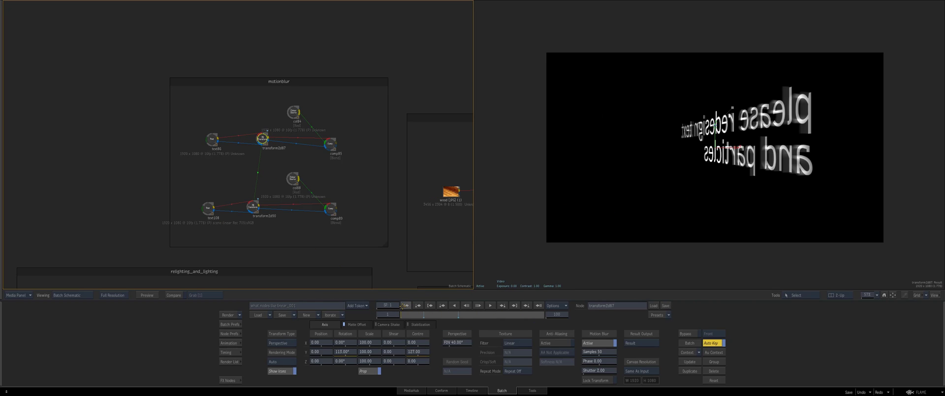
left_click_drag(406, 314, 433, 287)
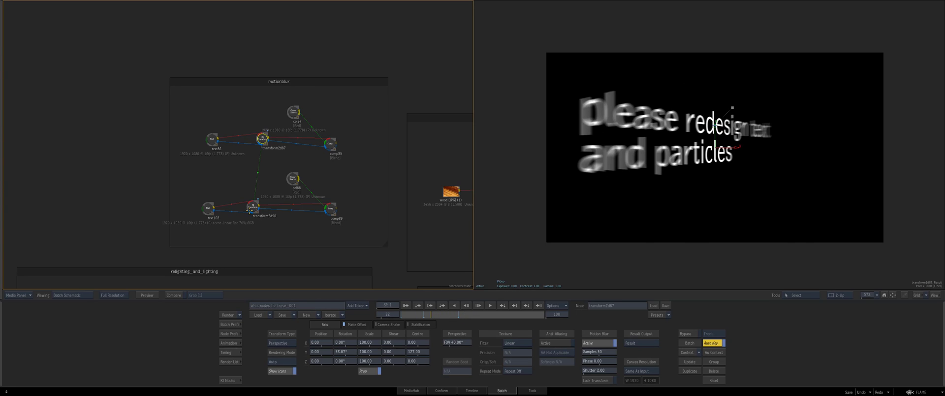
Compare the motion blur of the upper video and lower scene-linear transform nodes on the rotating text.
left_click(250, 209)
left_click_drag(252, 211, 256, 211)
left_click_drag(262, 140, 258, 142)
left_click(255, 207)
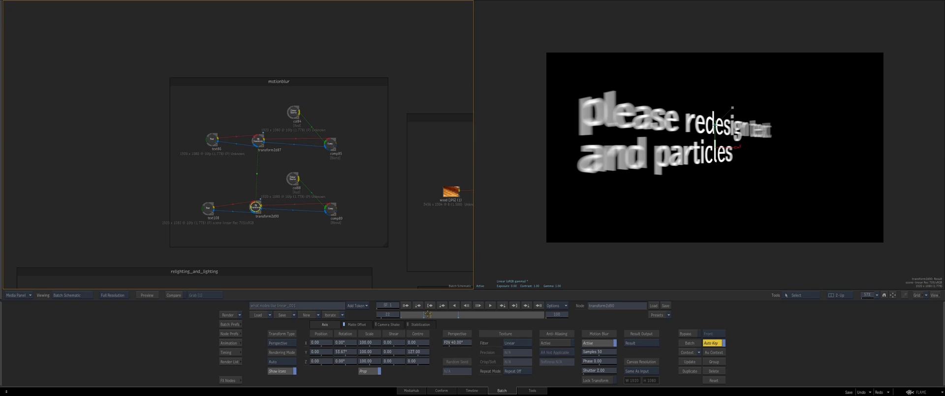
left_click_drag(428, 314, 433, 314)
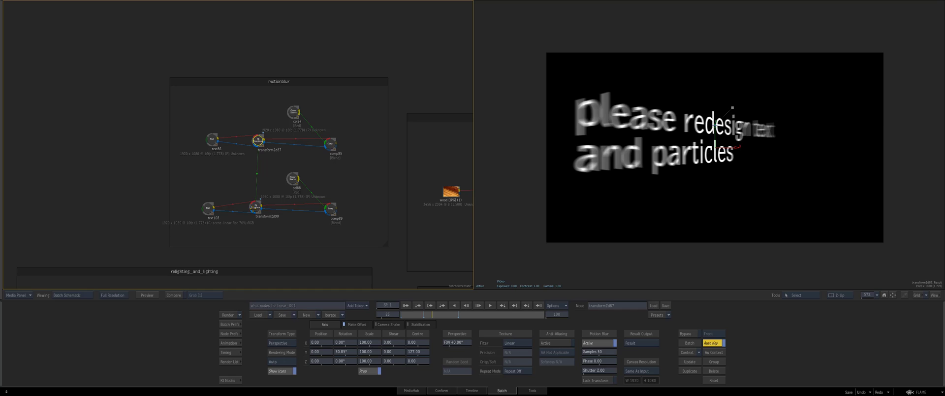
Examine the upper comp node's text edges over red, switching Input 1 to Unpremultiplied and back to Premultiplied.
left_click(330, 143)
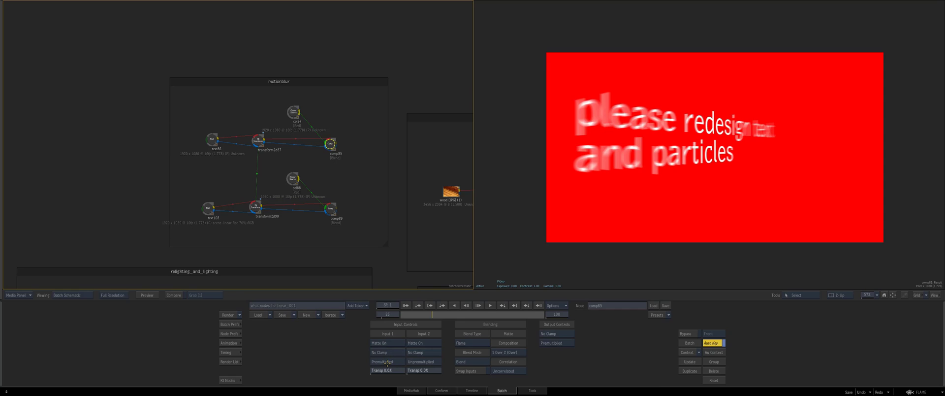
left_click(373, 362)
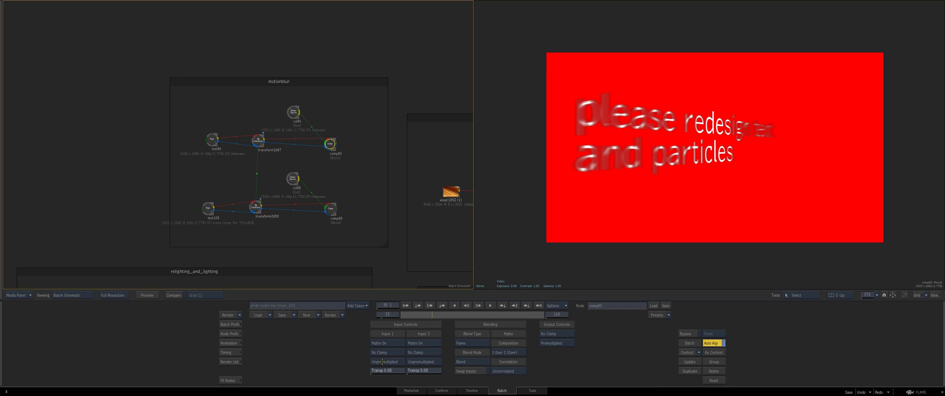
left_click(374, 364)
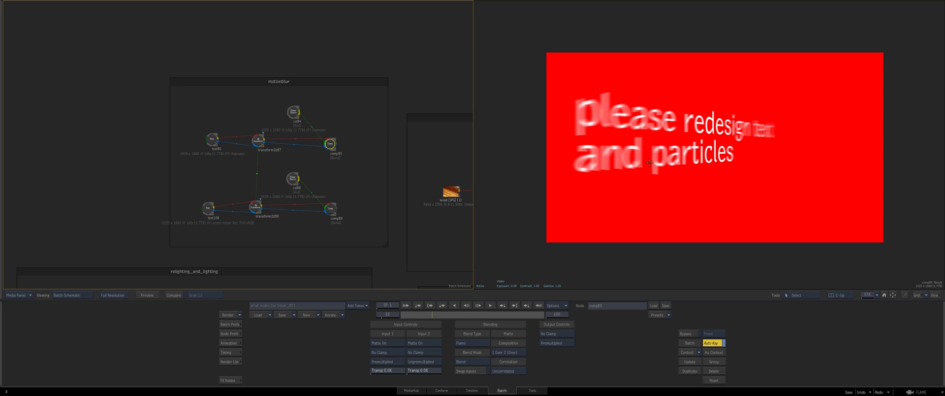
scroll(618, 178, "up", 2)
scroll(596, 110, "up", 2)
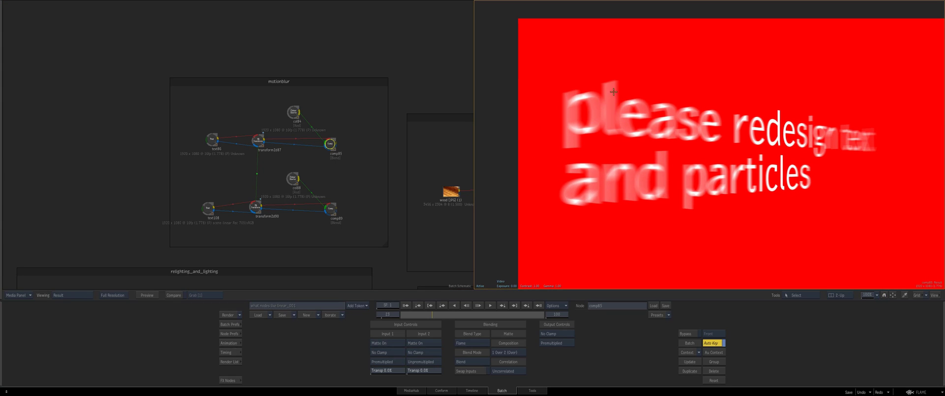
Compare the two comp nodes' text over red, both at the motion-blurred frame and at a frame where the text is still.
left_click(327, 208)
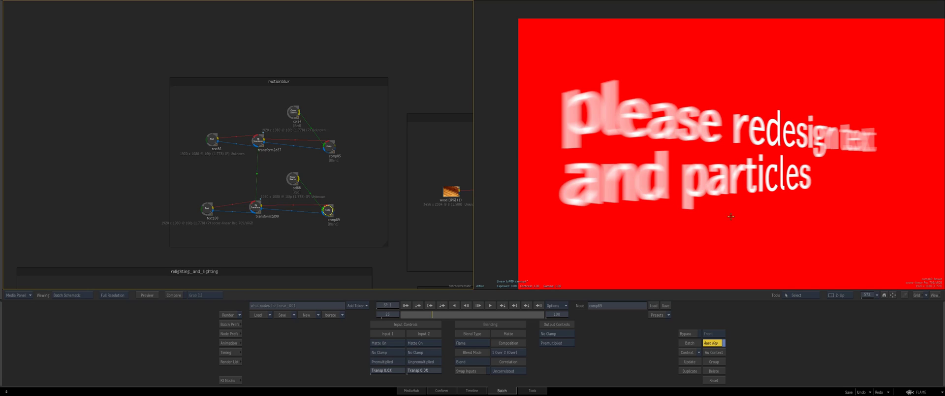
left_click_drag(689, 205, 685, 188)
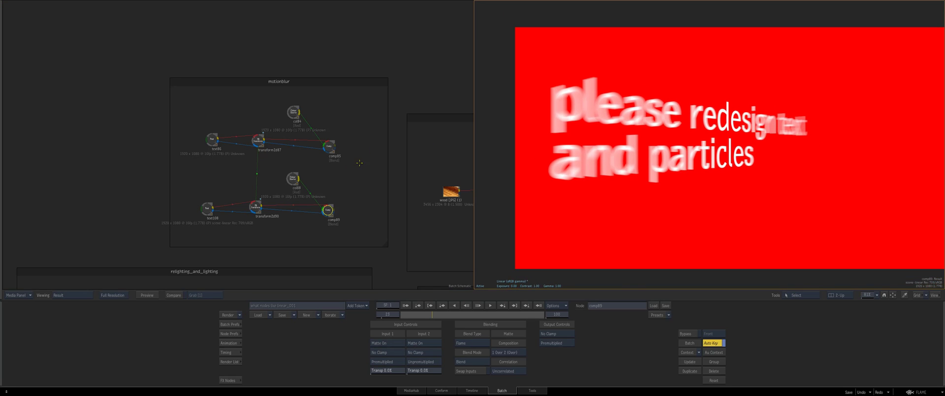
left_click(329, 147)
left_click(499, 314)
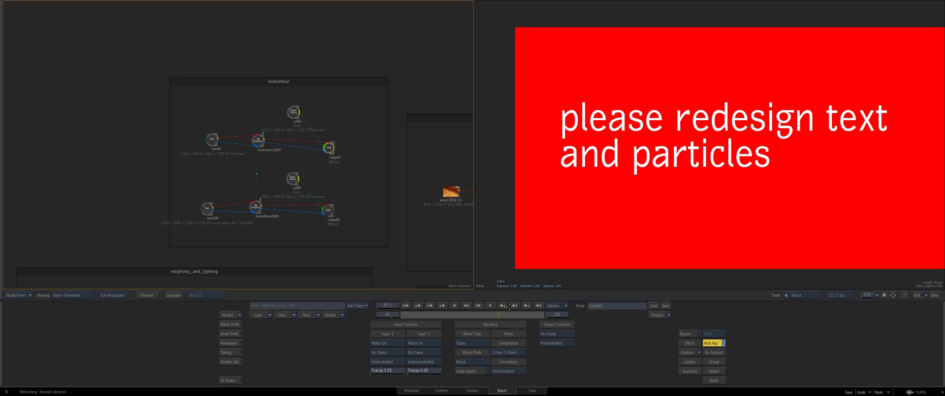
left_click(328, 210)
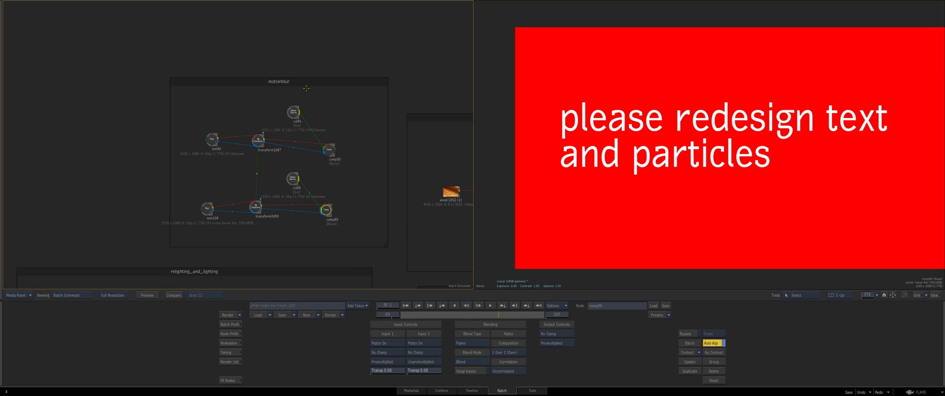
Go to the blurs group in the batch schematic and display its wood source image.
left_click_drag(306, 89, 215, 44)
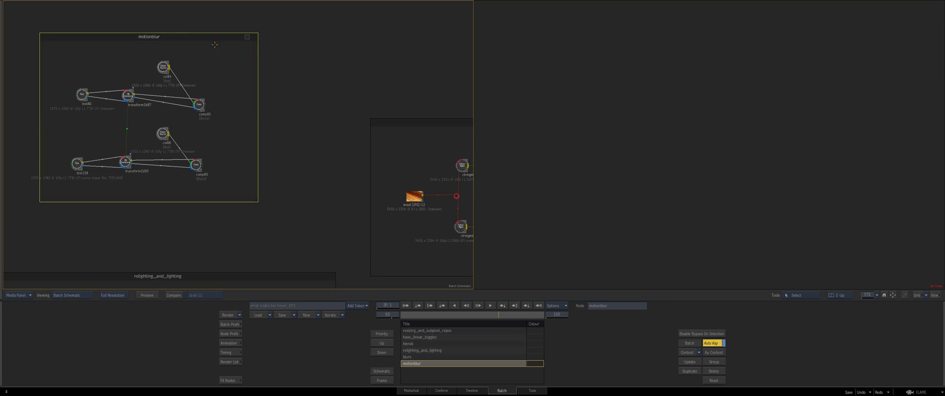
left_click_drag(344, 107, 264, 19)
left_click_drag(350, 28, 195, 50)
left_click(253, 66)
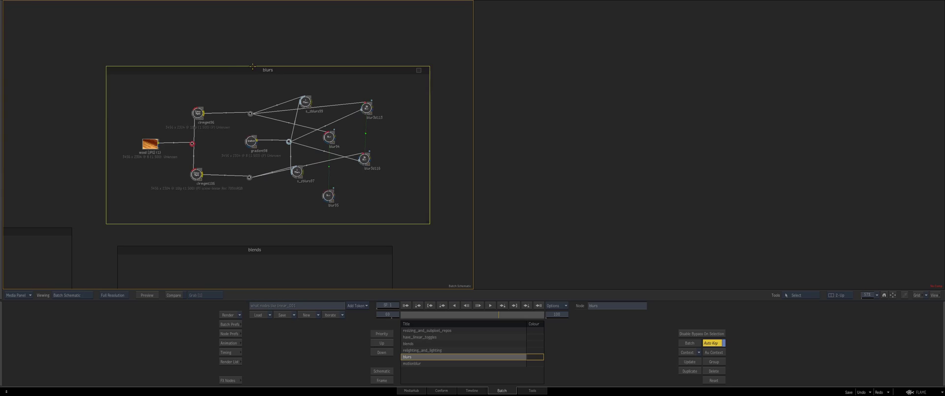
left_click_drag(253, 66, 258, 64)
left_click(157, 143)
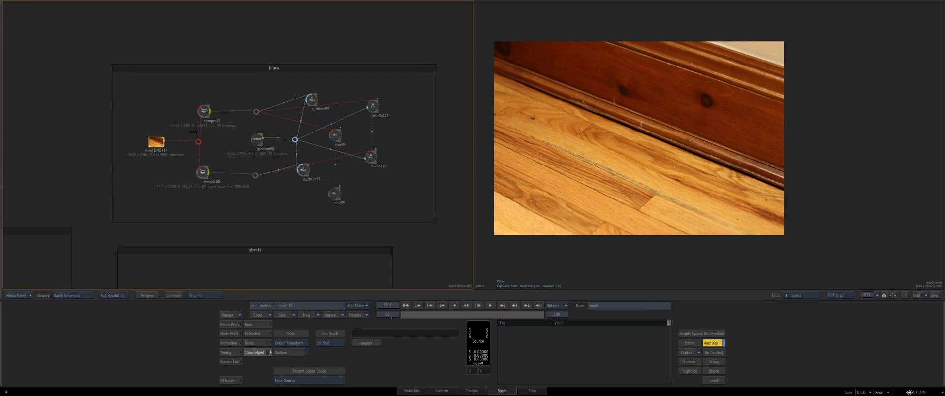
Compare the settings and results of the two colour management nodes fed by the wood image, scene-linear and video.
left_click_drag(163, 147, 161, 148)
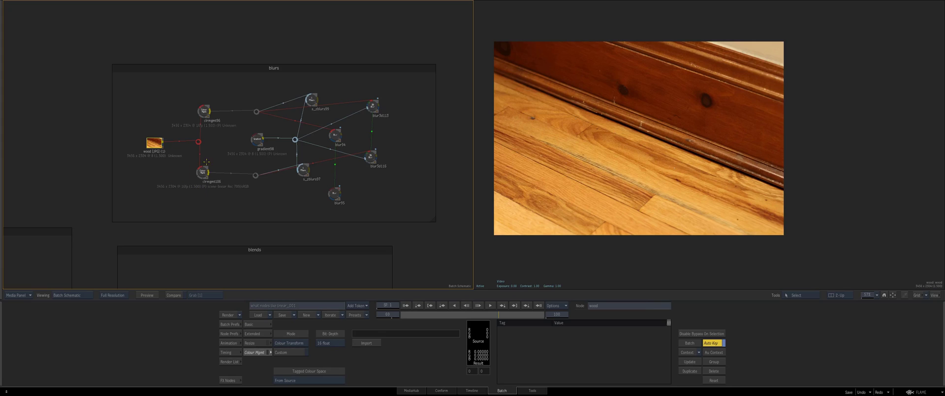
left_click_drag(154, 143, 162, 143)
left_click(202, 173)
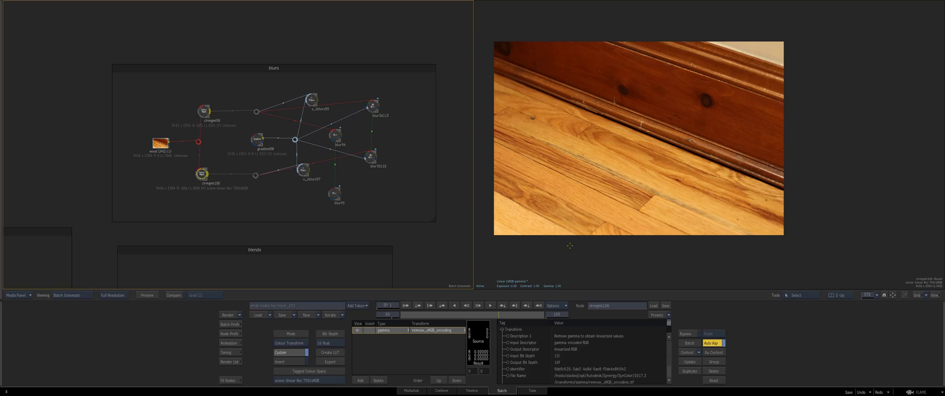
left_click(204, 111)
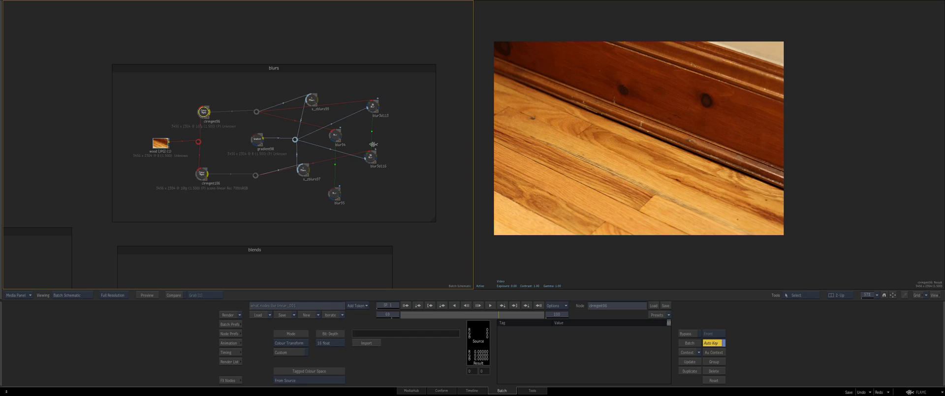
Display the gradient node's black-to-white ramp and the result of the upper S_ZBlur node it drives.
left_click(311, 99)
left_click(257, 140)
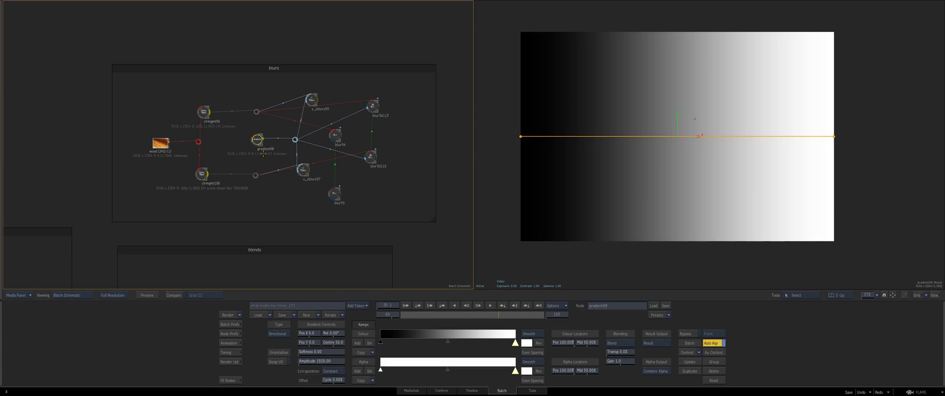
left_click(312, 100)
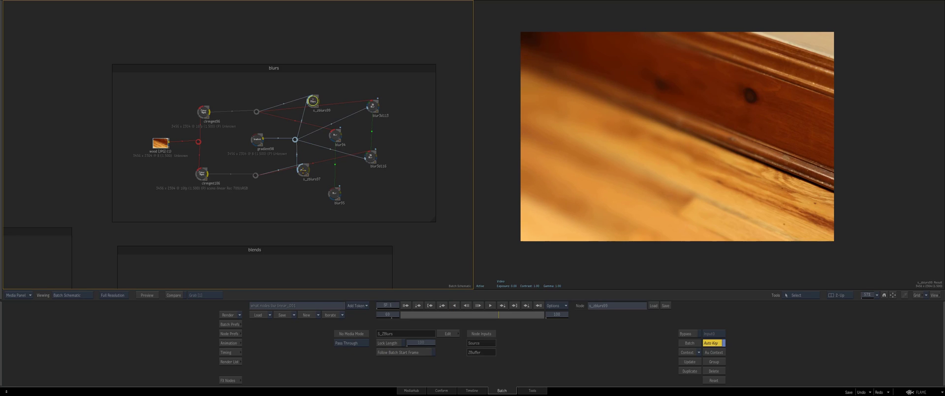
Alternate between the upper video and lower scene-linear S_ZBlur nodes to compare how the highlights defocus.
left_click(302, 169)
left_click_drag(303, 170, 305, 171)
left_click(311, 99)
left_click(304, 171)
left_click(311, 101)
left_click(304, 170)
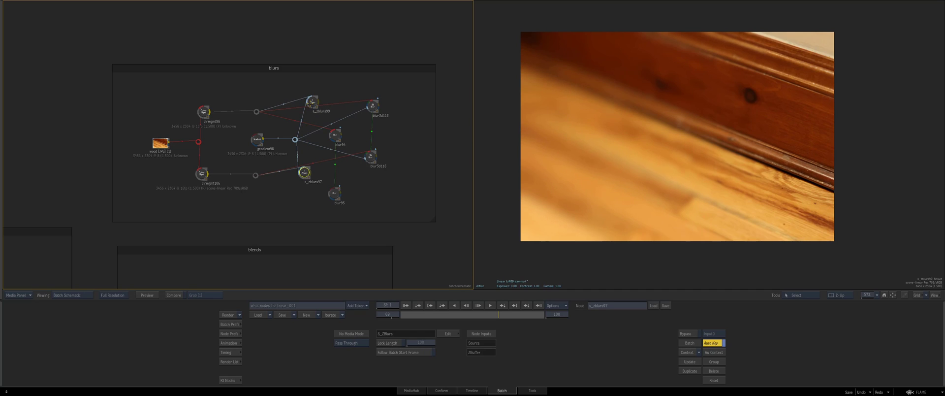
left_click_drag(312, 102, 310, 101)
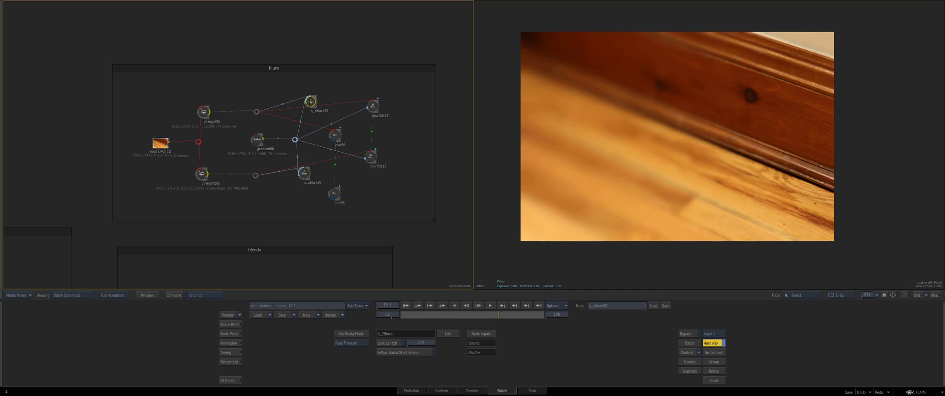
left_click(304, 172)
left_click(310, 101)
left_click(304, 173)
left_click(310, 102)
left_click(304, 173)
left_click(310, 103)
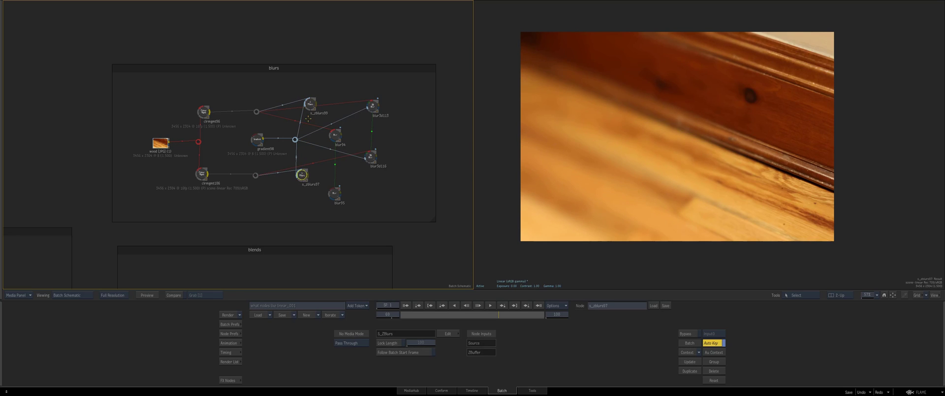
left_click(304, 170)
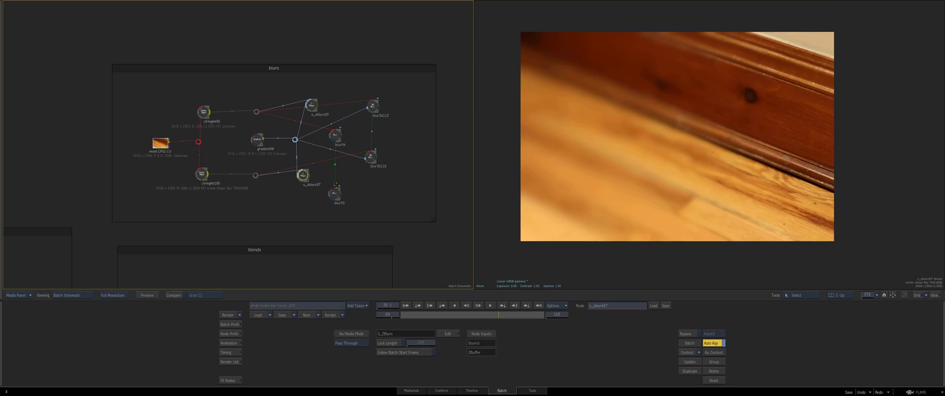
Display the upper blur node's defocused wood result and fit it in the viewport.
mouse_move(335, 194)
left_mouse_down()
mouse_move(306, 204)
mouse_move(266, 183)
mouse_move(345, 199)
left_mouse_up()
left_click(333, 134)
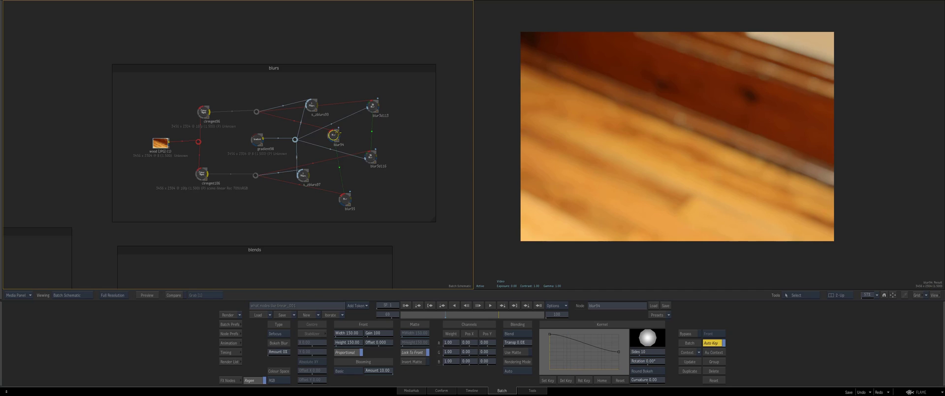
left_click_drag(338, 131, 340, 136)
left_click_drag(680, 198, 697, 205)
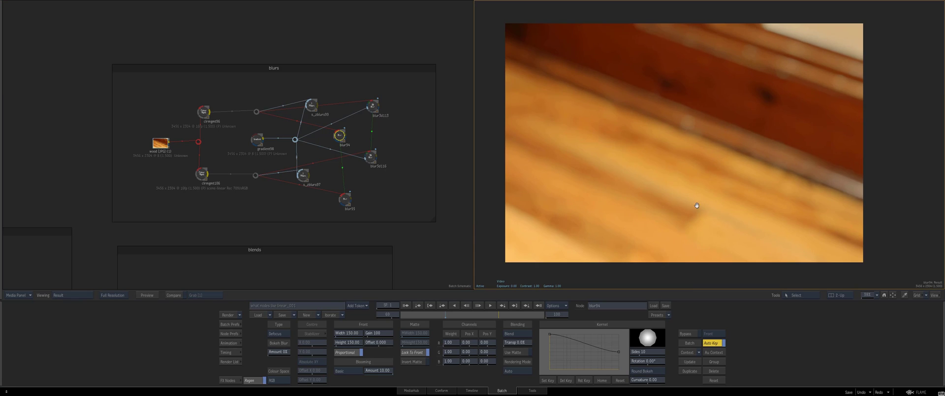
scroll(697, 206, "down", 1)
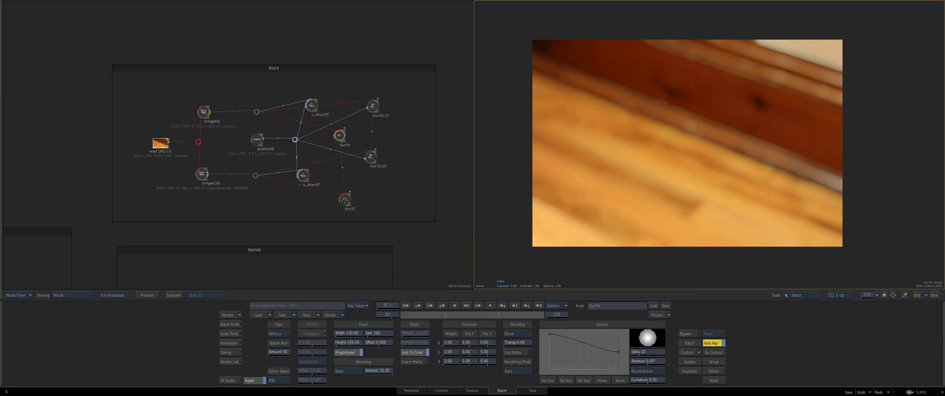
Alternate between the upper video and lower scene-linear blur nodes to compare the highlights in their defocused results.
left_click(345, 200)
left_click_drag(340, 135, 342, 135)
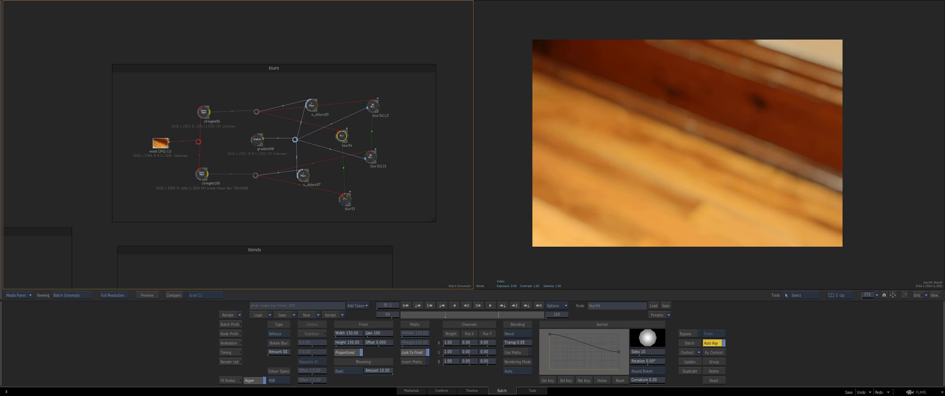
left_click_drag(345, 199, 340, 197)
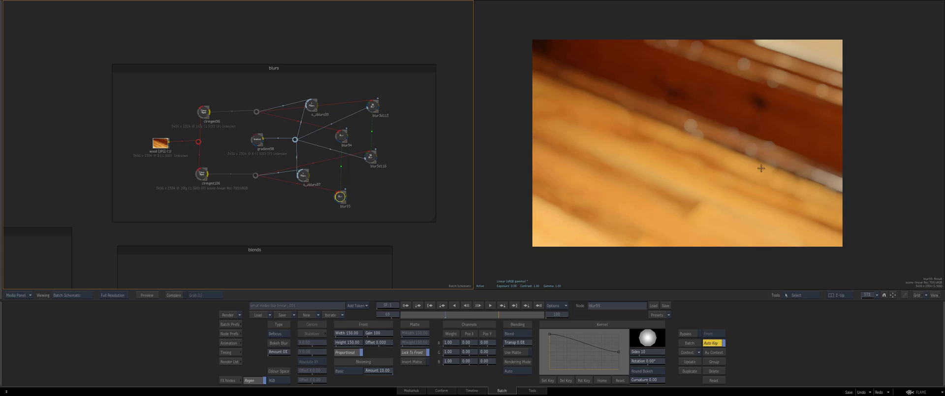
left_click_drag(341, 136, 340, 134)
left_click(343, 193)
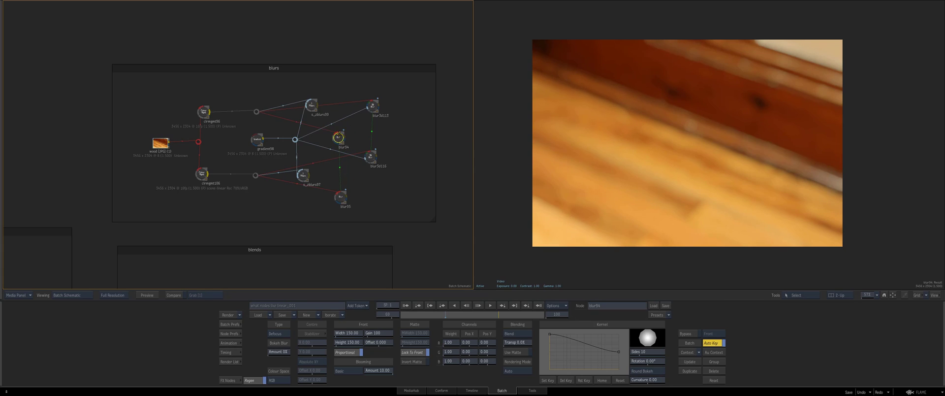
left_click(339, 196)
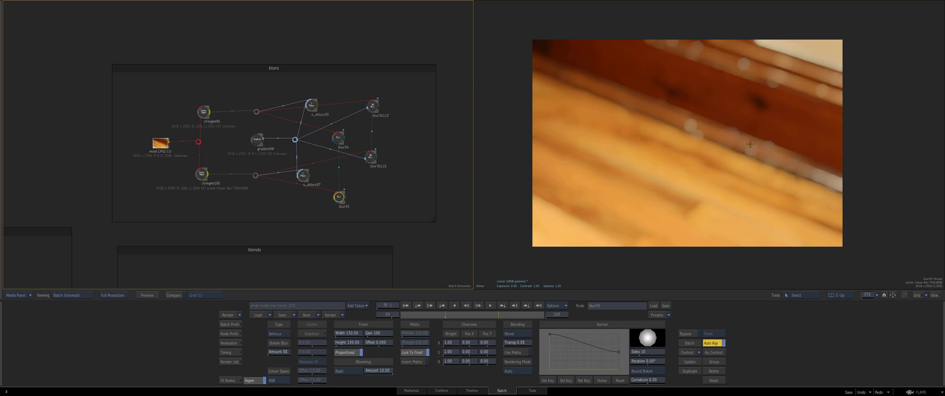
Display the lower scene-linear blur node's defocused wood result once more.
left_click_drag(339, 137, 340, 136)
left_click(339, 197)
left_click_drag(423, 133, 357, 134)
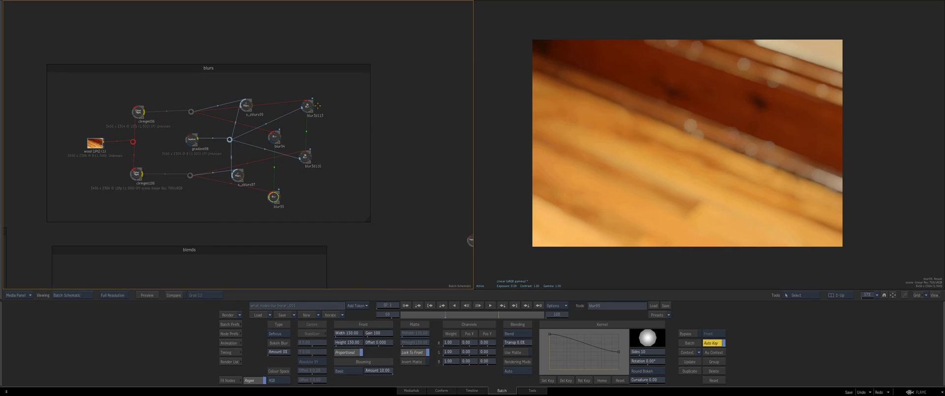
Alternate between the upper video and lower scene-linear 3D blur nodes to compare their depth-based defocus.
left_click(307, 105)
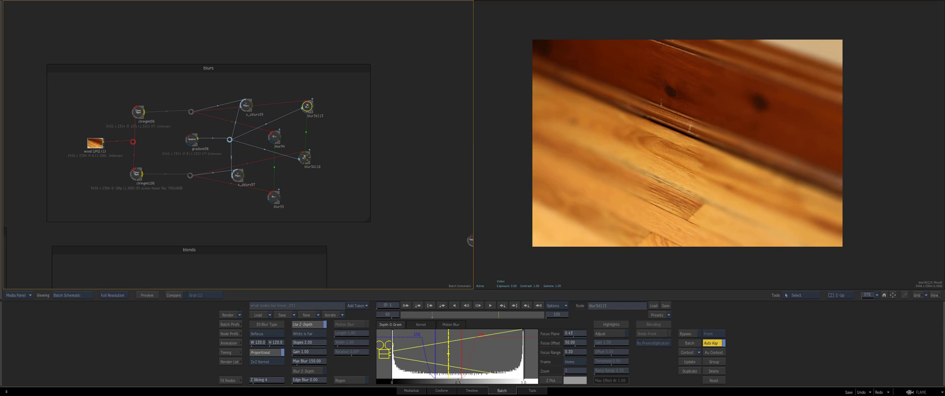
left_click(304, 157)
left_click(308, 106)
left_click(304, 157)
left_click_drag(304, 105, 307, 110)
left_click(305, 157)
left_click(305, 158)
mouse_move(647, 152)
left_mouse_down()
mouse_move(639, 165)
mouse_move(654, 146)
left_mouse_up()
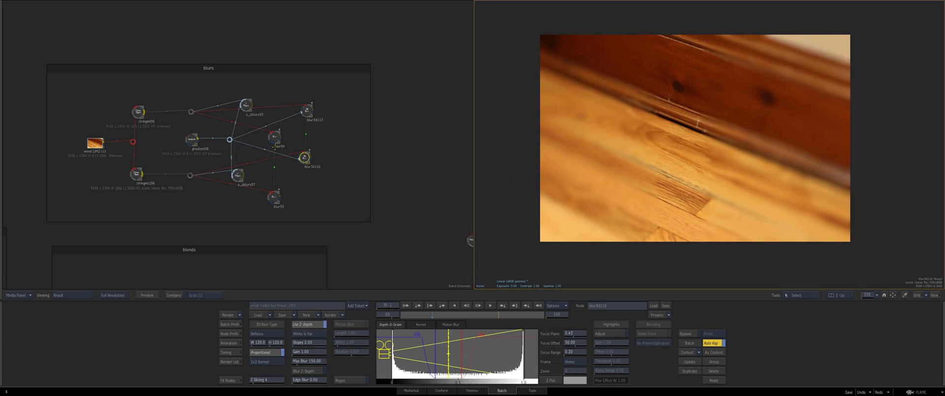
Shift the blurs group slightly upward in the schematic and review the lower blur and both 3D blur results.
left_click(274, 197)
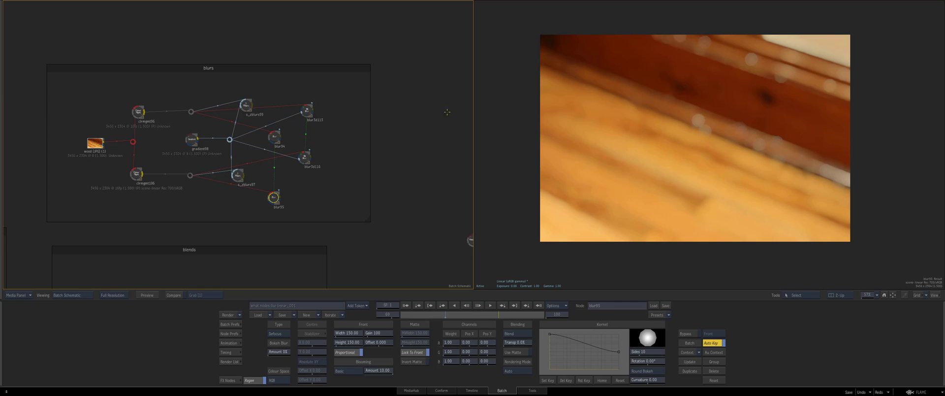
left_click_drag(215, 242, 263, 236)
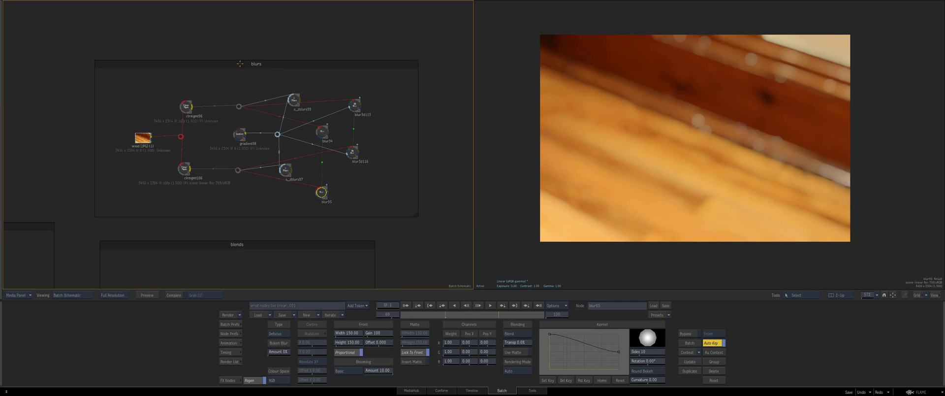
mouse_move(238, 63)
left_mouse_down()
mouse_move(252, 51)
mouse_move(237, 52)
left_mouse_up()
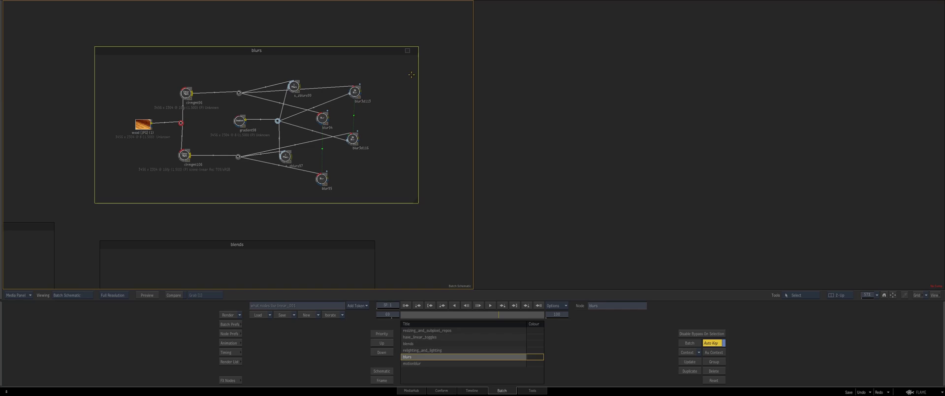
left_click_drag(411, 74, 413, 76)
left_click(295, 88)
left_click(311, 51)
left_click(355, 93)
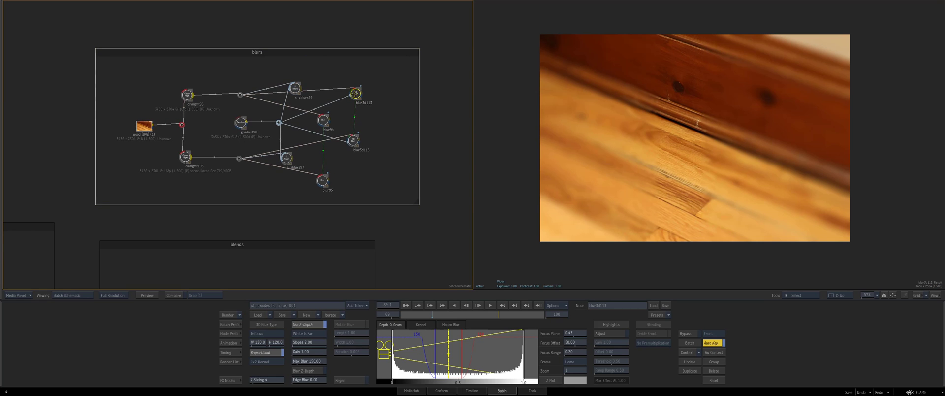
left_click(353, 141)
left_click_drag(340, 49, 343, 38)
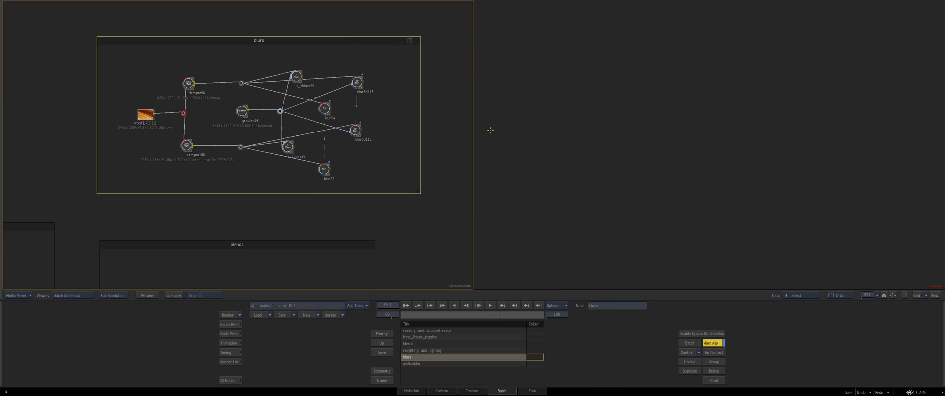
Nudge the blurs group above the blends group and display the upper video 3D blur node's result.
left_click_drag(443, 110, 456, 213)
left_click_drag(249, 229, 276, 184)
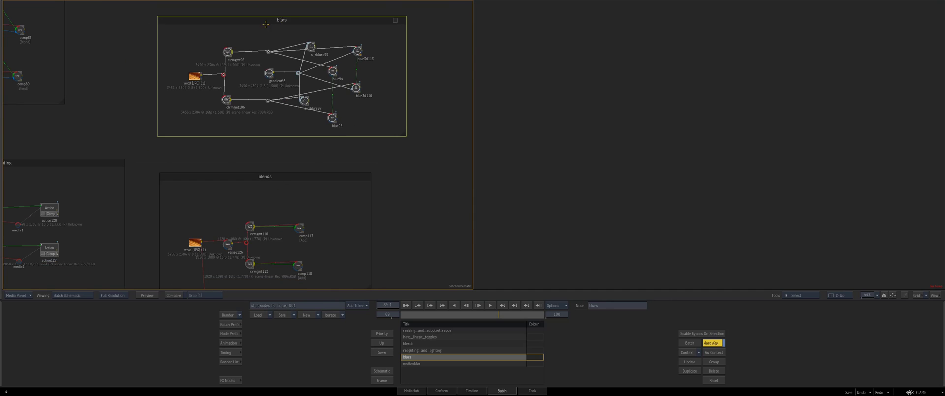
left_click_drag(266, 23, 262, 27)
left_click(355, 53)
left_click_drag(351, 49, 352, 52)
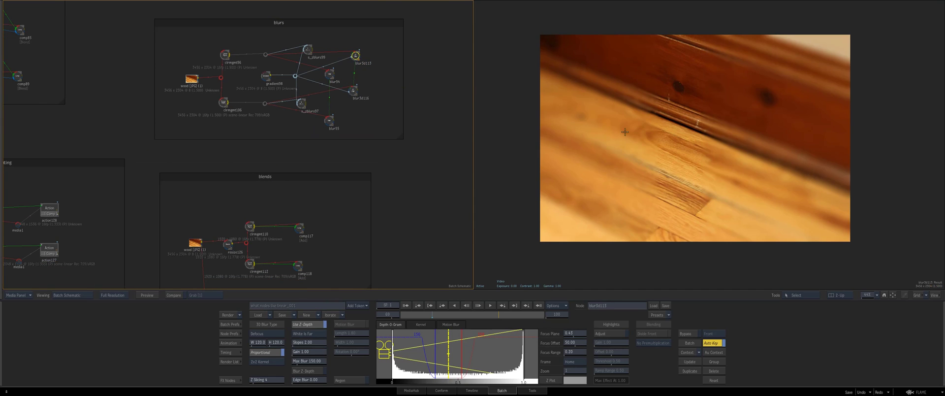
In the blends group, display the source wood image and the result of the upper video comp node.
left_click_drag(445, 153, 244, 92)
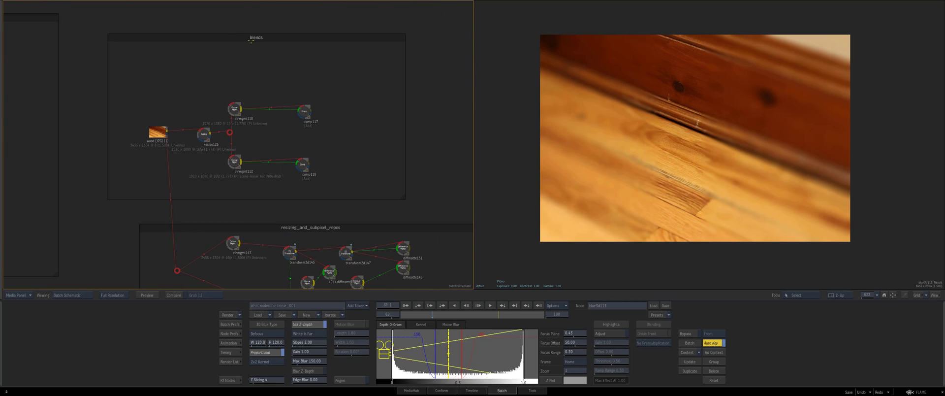
left_click(202, 135)
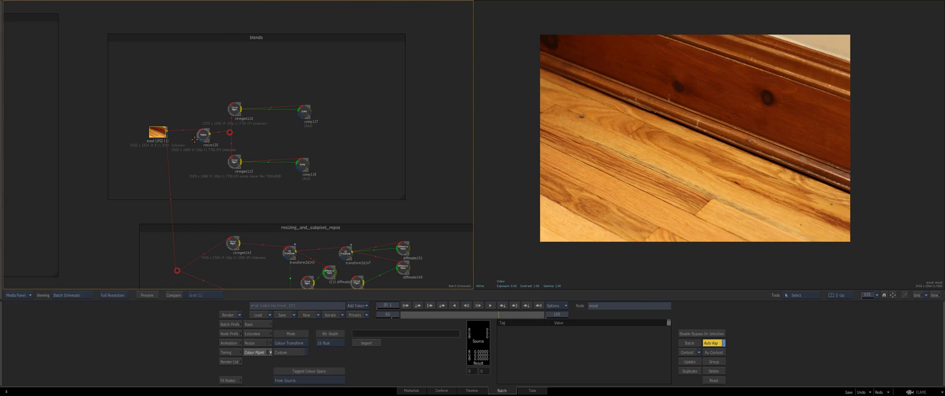
left_click(304, 112)
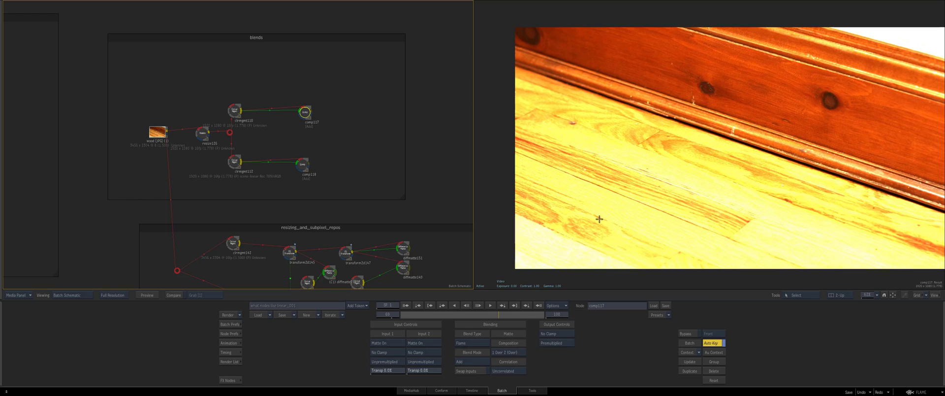
Sample floor colour values in the upper comp node's back input and return to its result view.
left_click(588, 245)
key("F2")
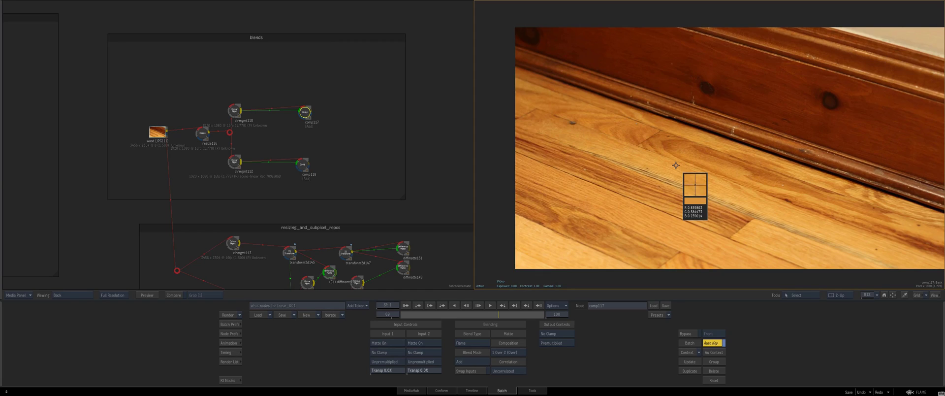
left_click(674, 168)
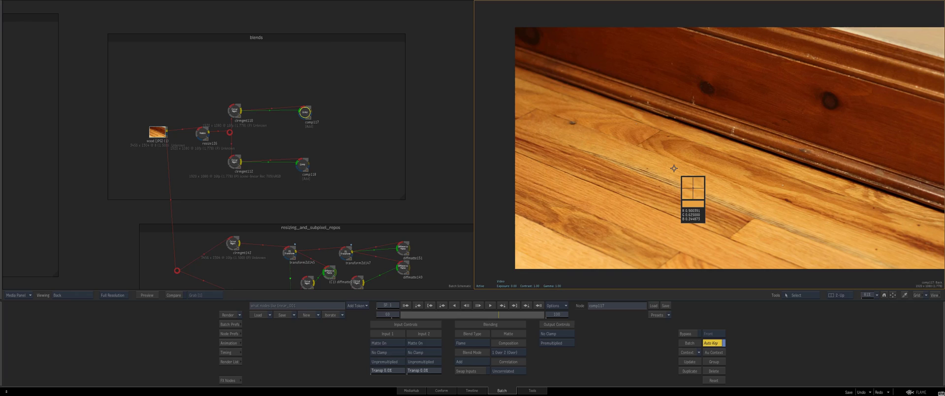
key("F4")
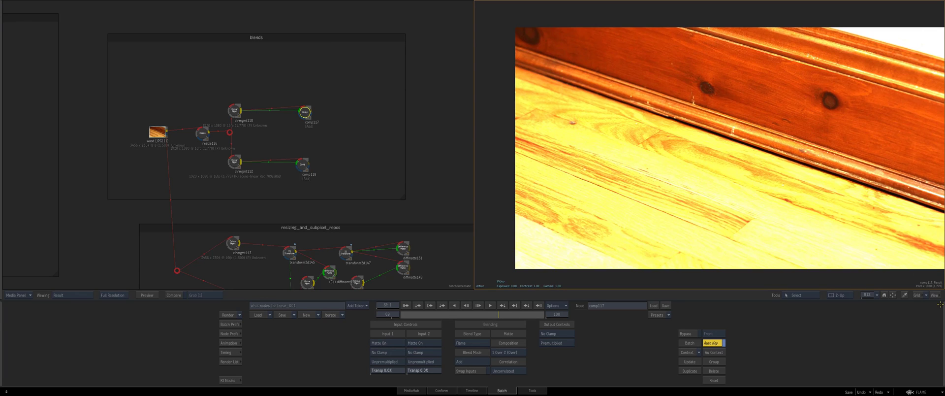
Use the Colour Sampler to compare floor values between the upper comp node's front input and result, then close the sampler.
left_click(906, 294)
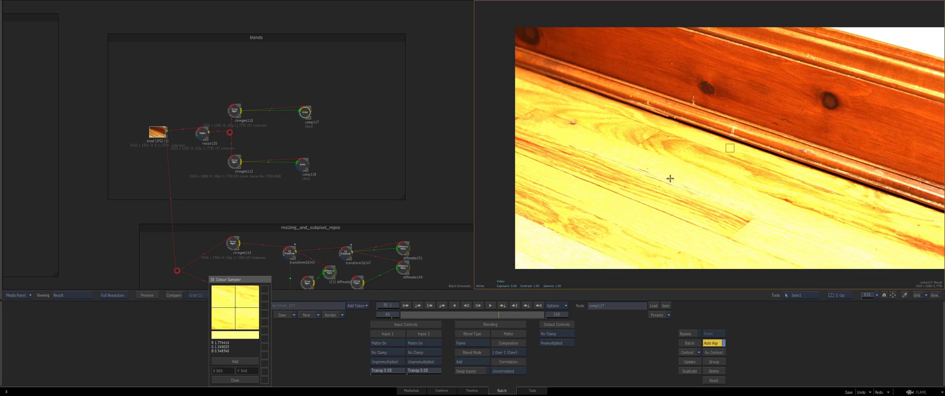
left_click_drag(242, 284, 567, 111)
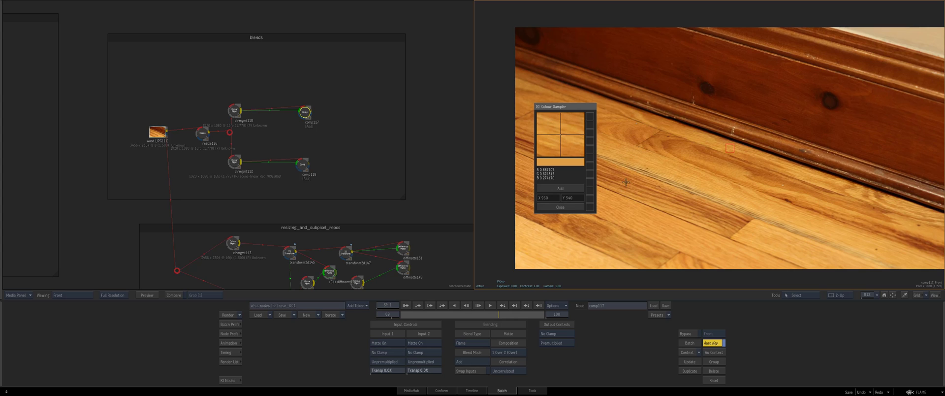
key("F4")
key("F1")
key("F4")
key("F1")
key("F4")
left_click(537, 106)
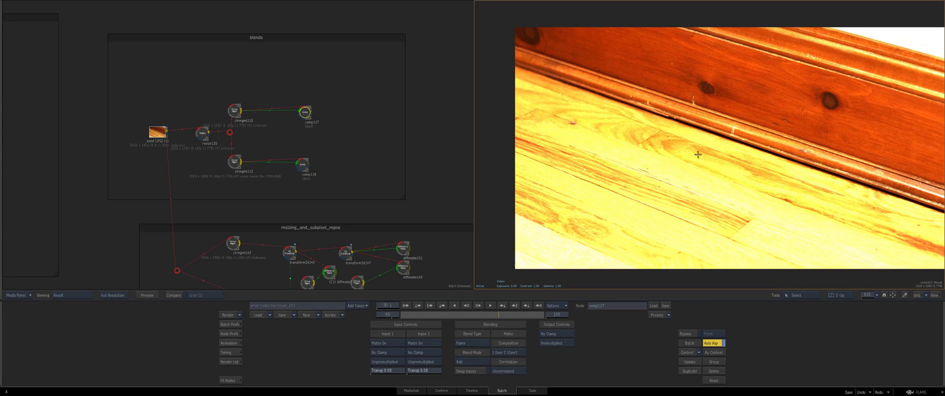
Alternate repeatedly between the upper video comp node's front input and its Add blend result.
key("F1")
key("F4")
key("F1")
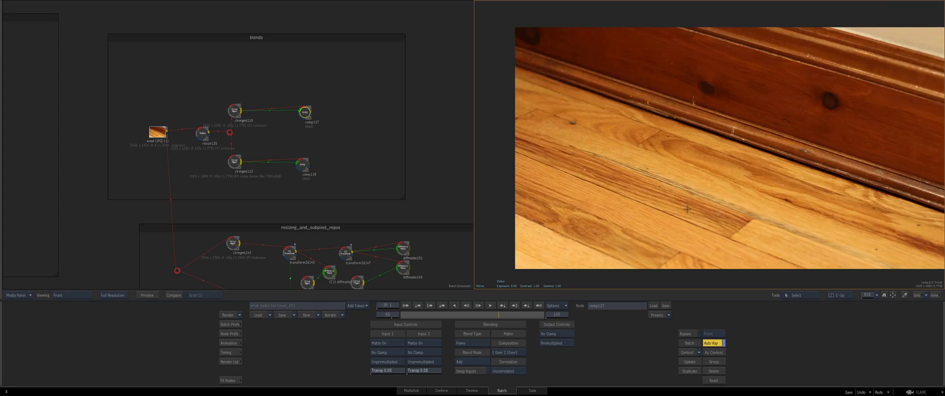
key("F4")
key("F1")
key("F4")
key("F1")
key("F4")
key("F1")
key("F4")
key("F1")
key("F4")
key("F1")
key("F4")
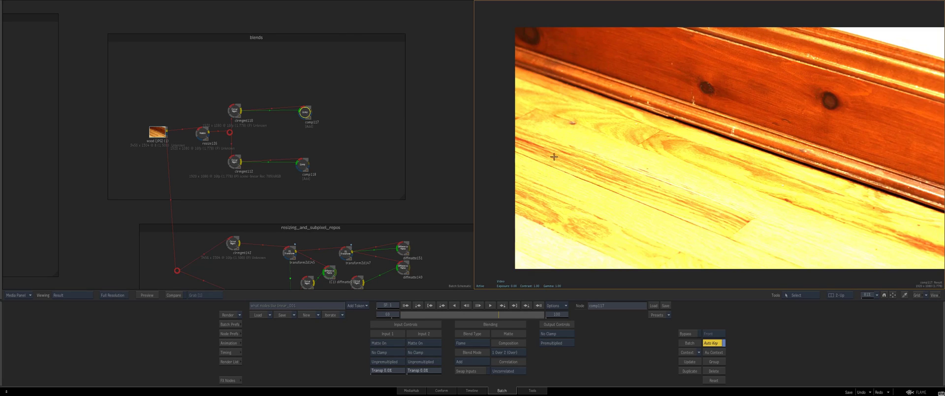
Display the blends group's colour management nodes and the result of the lower scene-linear comp node.
left_click(234, 161)
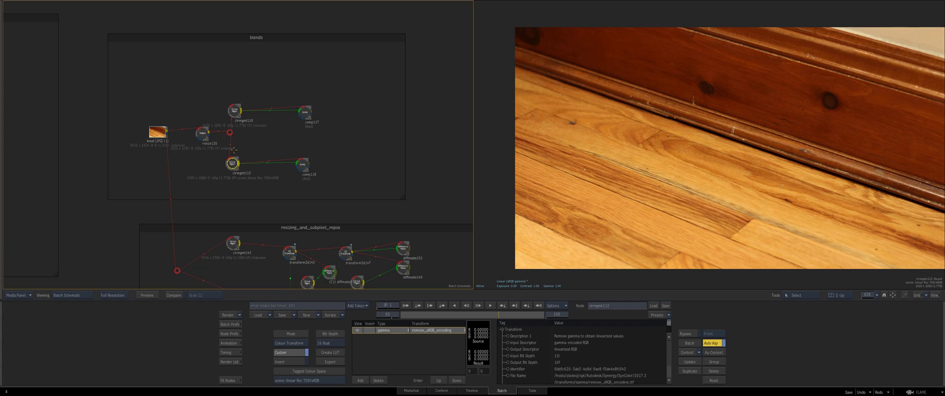
left_click(235, 118)
left_click(233, 171)
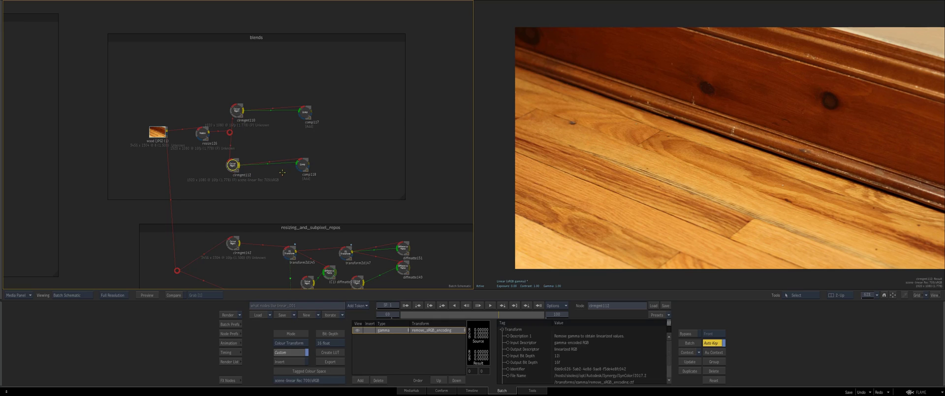
left_click(301, 162)
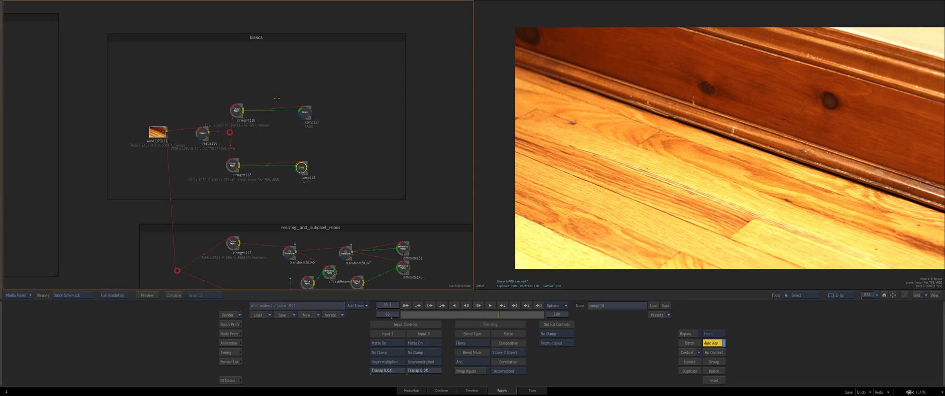
Alternate between the lower scene-linear comp node's front input and its Add blend result to compare brightness.
key("F1")
key("F4")
key("F1")
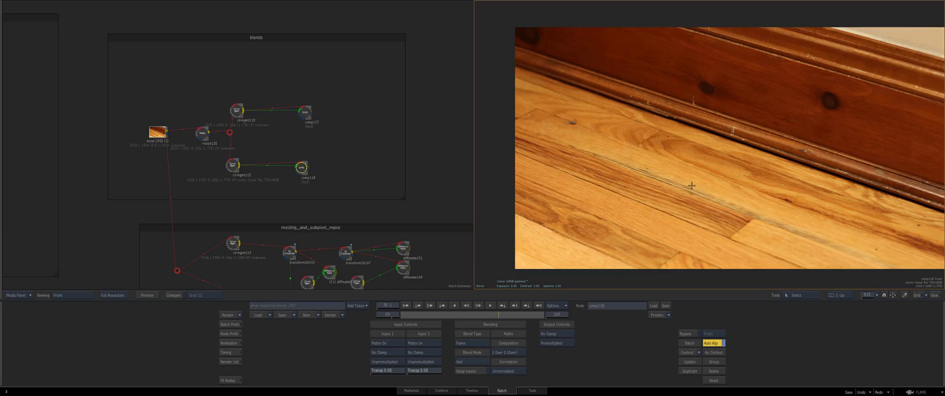
key("F4")
key("F1")
key("F4")
key("F1")
key("F4")
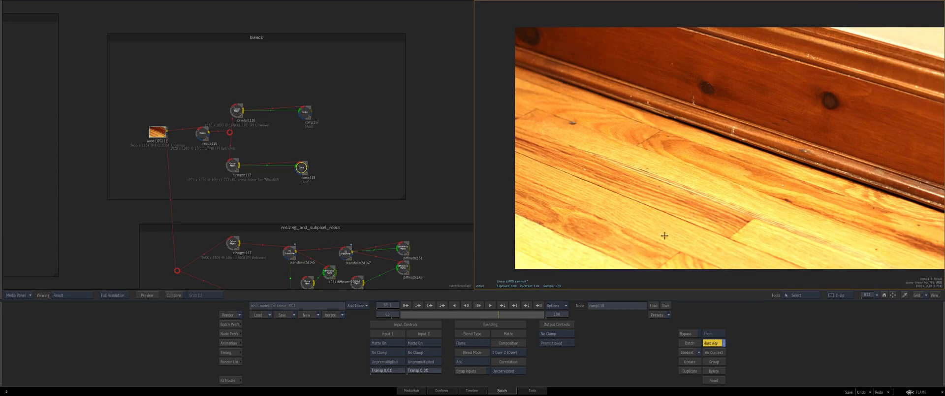
key("F1")
key("F4")
key("F1")
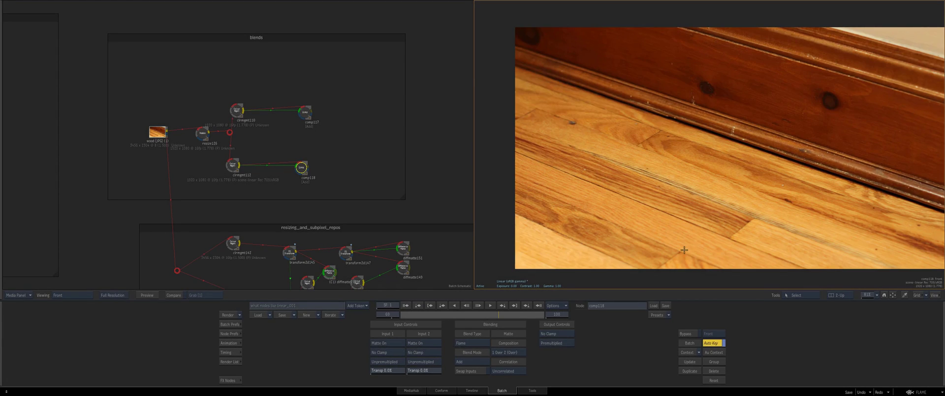
key("F4")
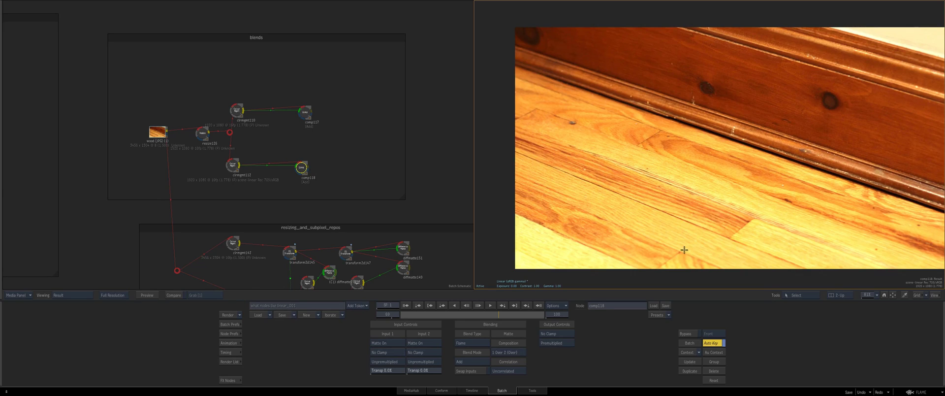
Select the blends group, then the resizing_and_subpixel_repos group, and bring the latter fully into view.
left_click_drag(314, 182, 321, 217)
left_click_drag(220, 76, 234, 43)
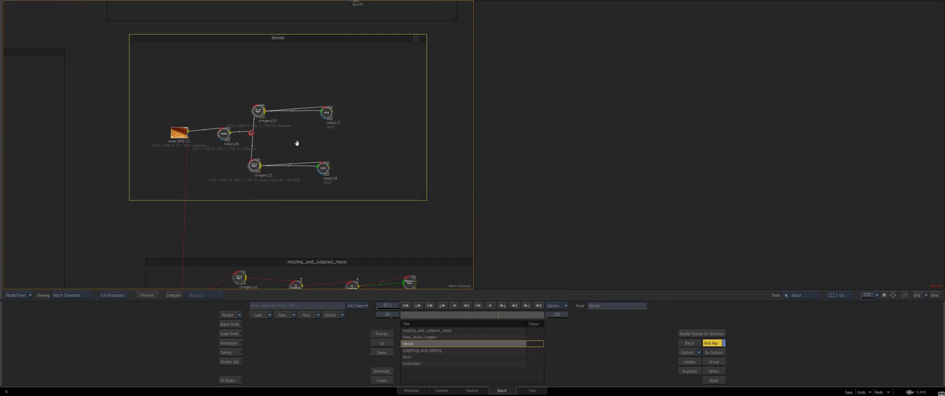
left_click_drag(304, 177, 297, 105)
left_click_drag(238, 189, 227, 159)
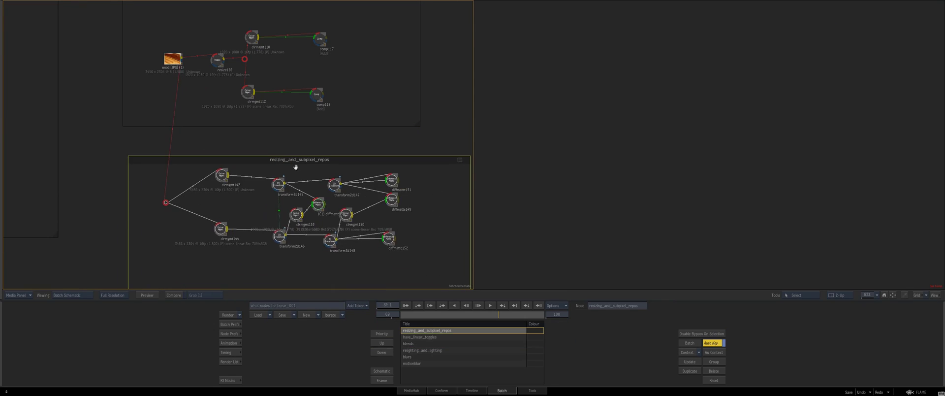
left_click_drag(296, 166, 316, 163)
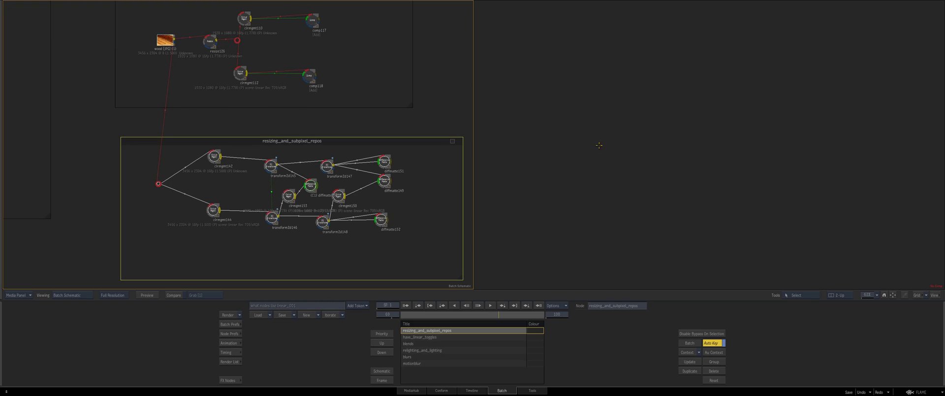
Display the upper video and lower scene-linear colour management nodes feeding the resizing_and_subpixel_repos group.
left_click(237, 186)
left_click_drag(158, 184, 160, 186)
left_click_drag(217, 181, 281, 174)
left_click_drag(283, 96, 238, 93)
left_click_drag(245, 149, 271, 152)
left_click(229, 149)
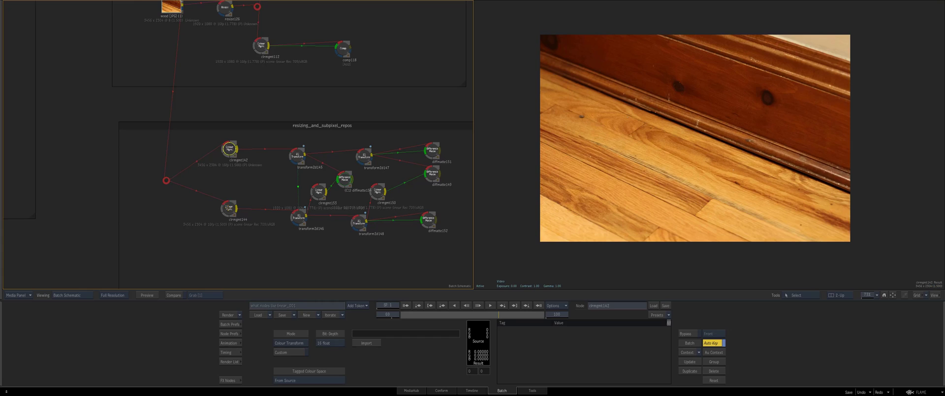
left_click_drag(321, 178, 271, 174)
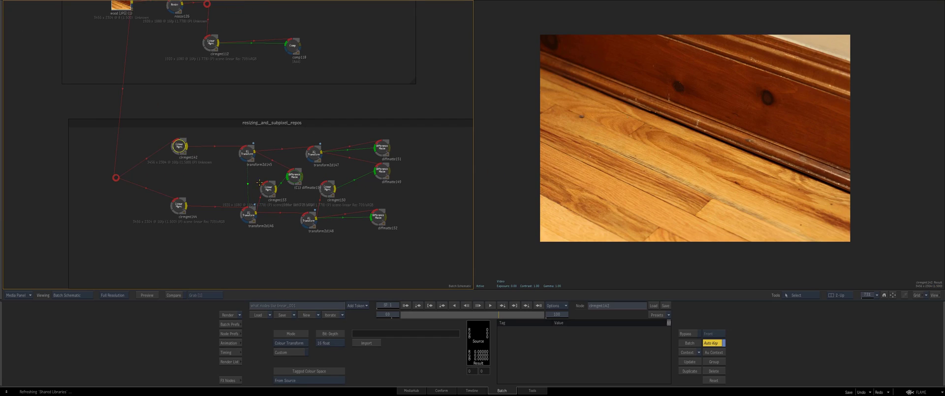
left_click_drag(165, 197, 209, 187)
left_click(223, 199)
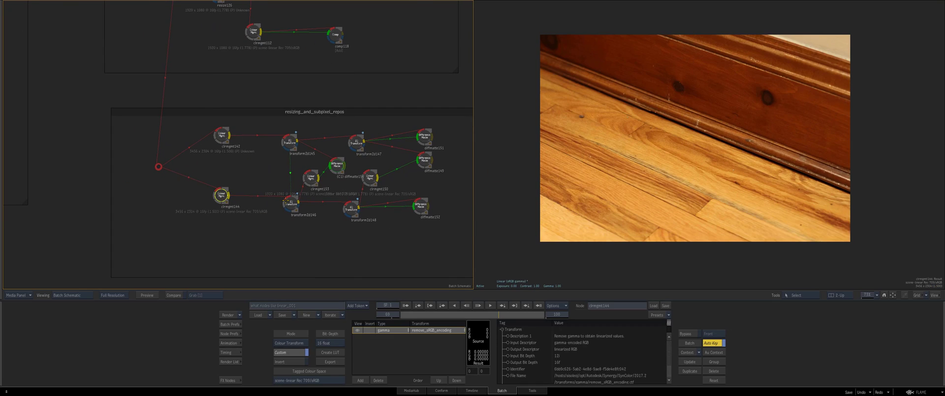
Nudge the upper colour management node and the input junction, then display the upper 2D Transform node's result.
left_click_drag(222, 136, 227, 136)
left_click(159, 167)
left_click_drag(159, 167, 166, 163)
left_click(289, 203)
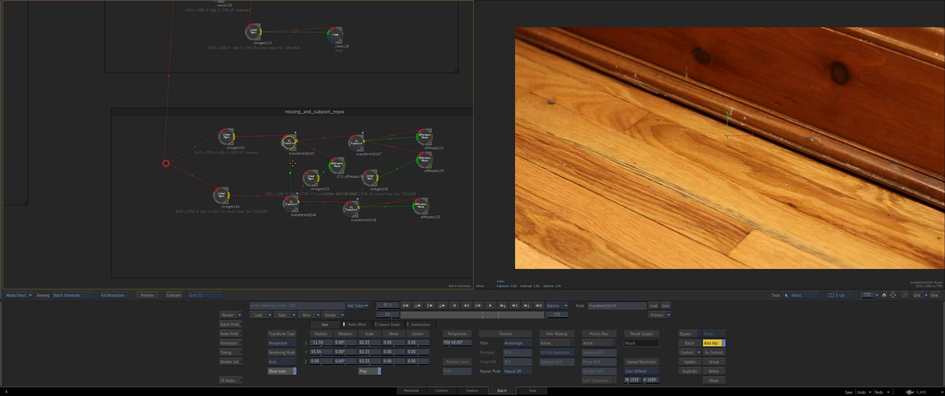
Alternate between the first upper and lower 2D Transform results in the resizing group, then briefly show the viewer's display settings.
left_click(311, 114)
left_click(283, 204)
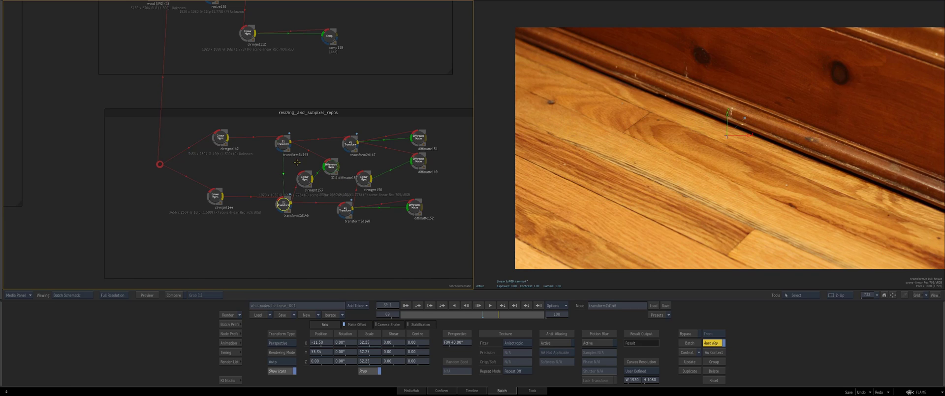
left_click_drag(326, 134, 275, 144)
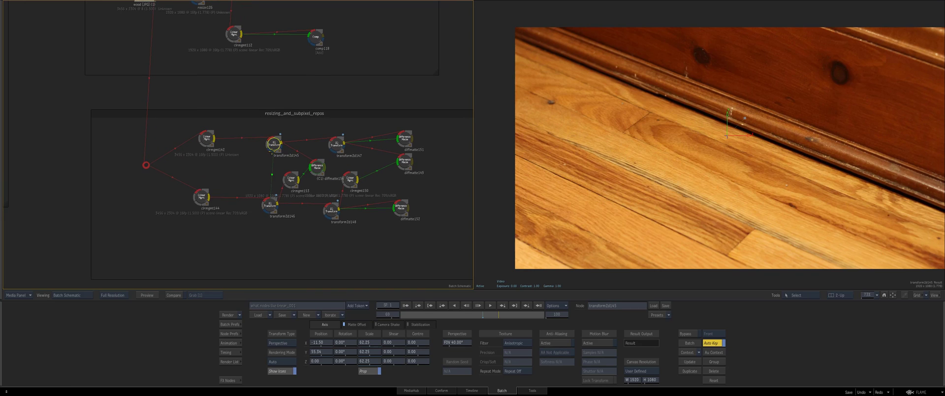
left_click(272, 201)
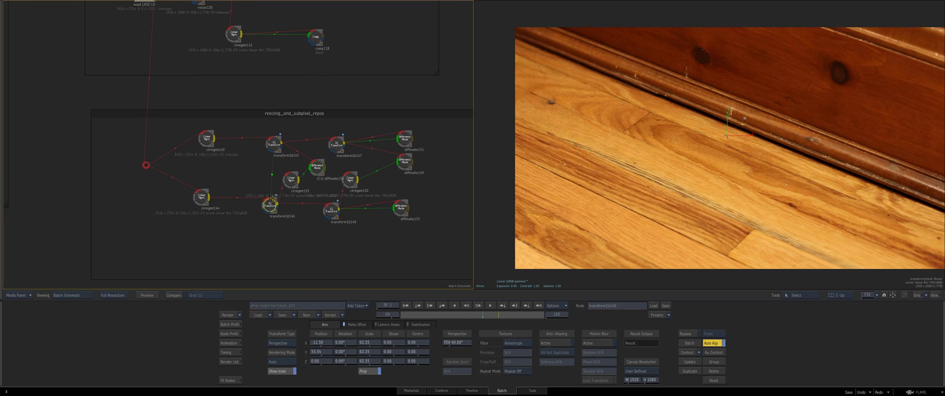
left_click(934, 295)
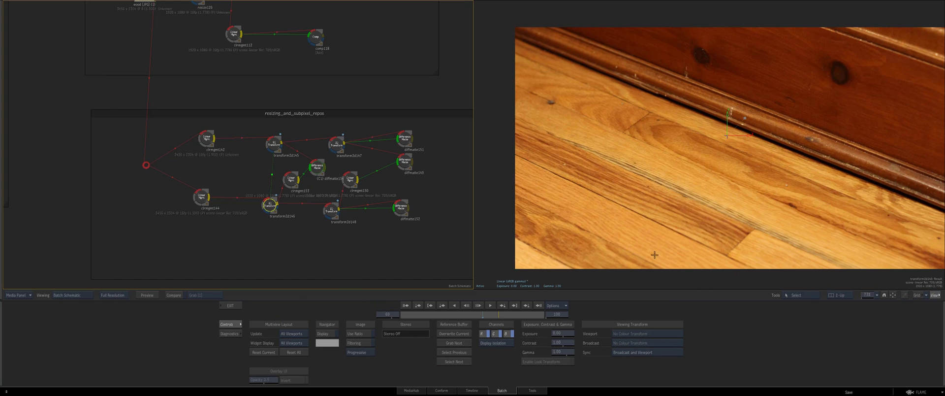
left_click(934, 295)
Switch repeatedly between the first video and scene-linear 2D Transform nodes to compare their resized images.
left_click_drag(285, 175, 245, 169)
left_click(244, 169)
left_click(222, 200)
left_click(246, 170)
left_click(226, 130)
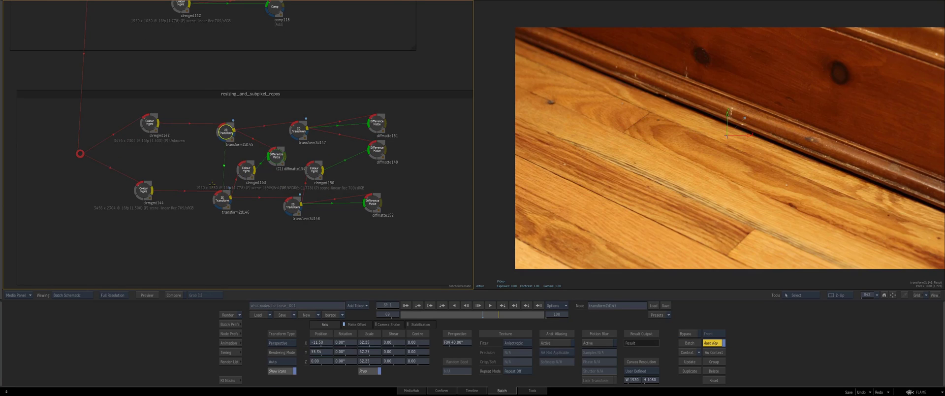
left_click(222, 200)
Display the colour management node after the first lower 2D Transform, then both first 2D Transform results.
left_click_drag(244, 193, 288, 178)
left_click(282, 164)
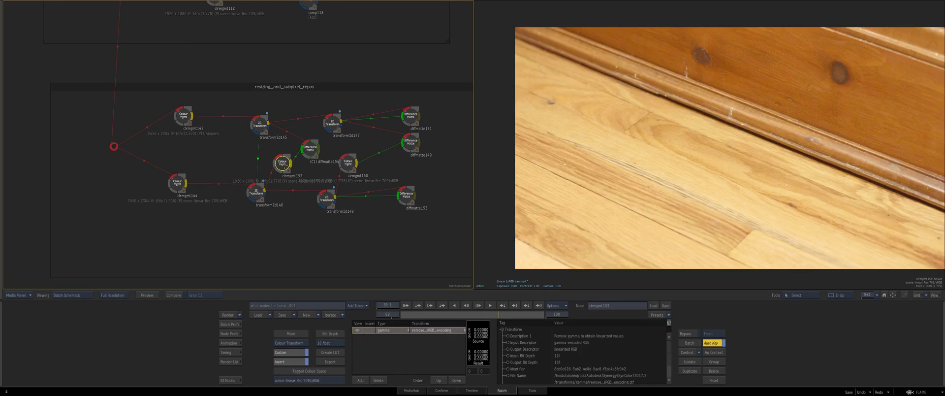
left_click(260, 127)
left_click(256, 192)
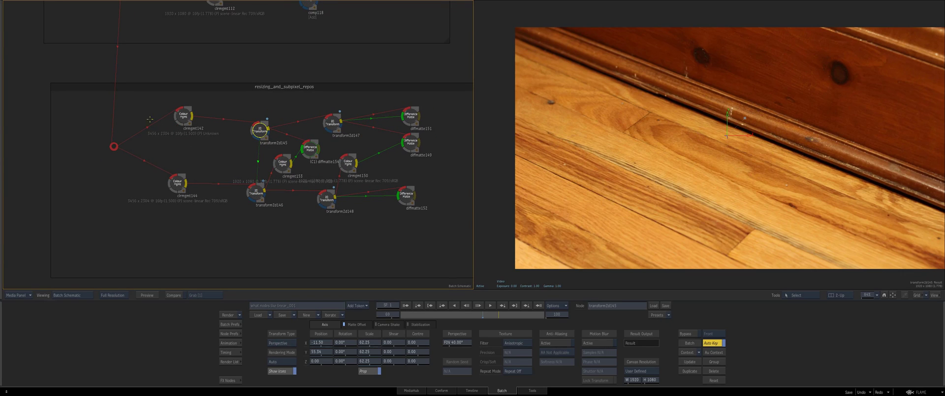
Compare the upper and lower input colour management nodes with the results of the first 2D Transforms they feed.
left_click(166, 182)
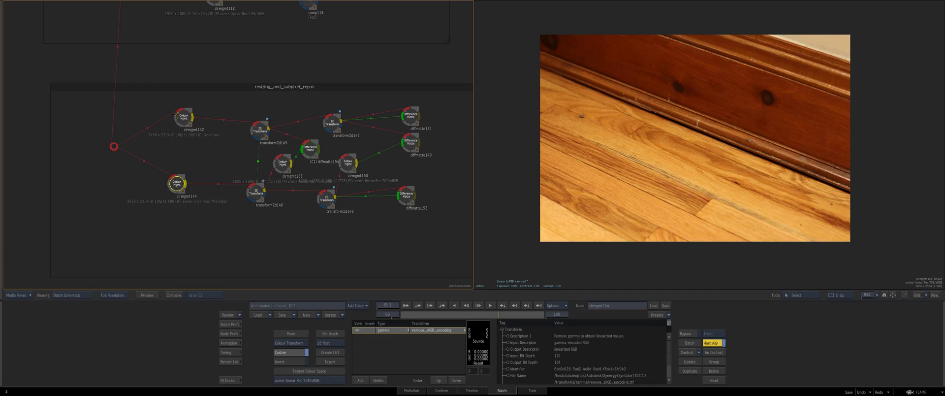
left_click_drag(176, 114, 173, 116)
left_click(168, 183)
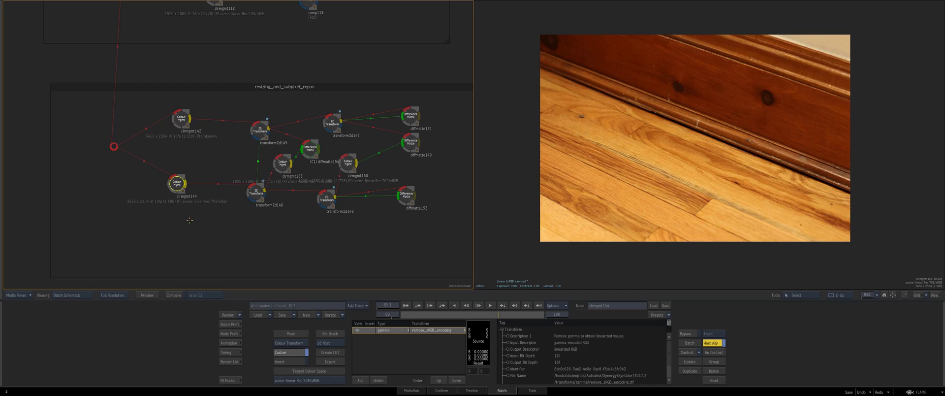
left_click(260, 124)
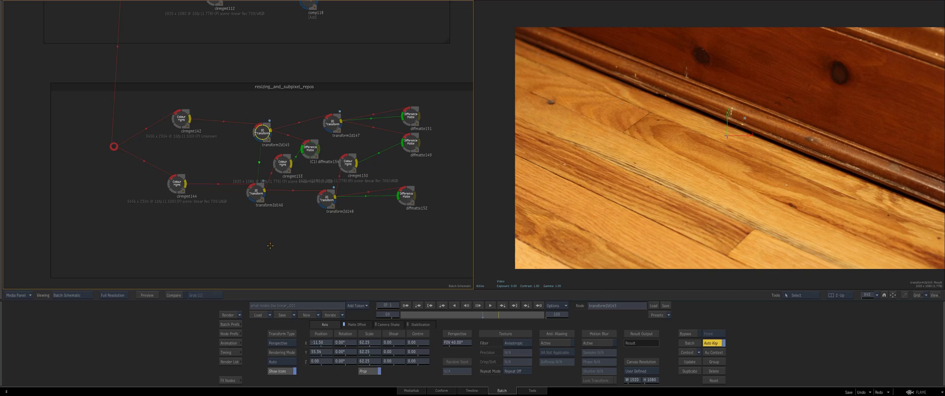
left_click(256, 193)
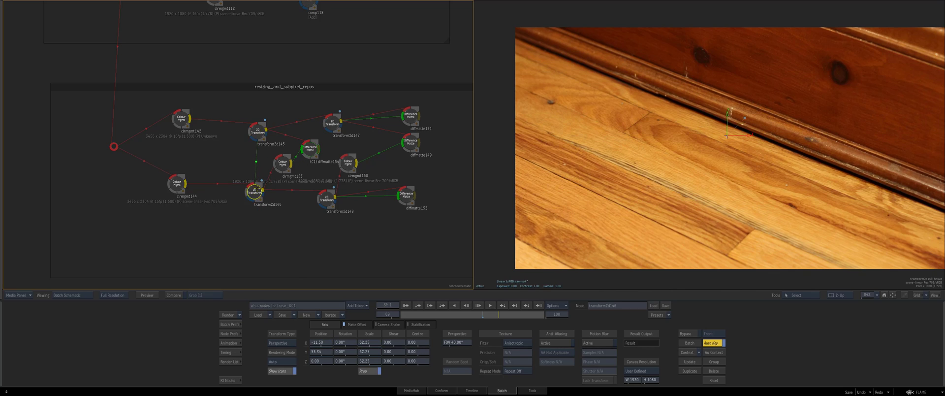
Alternate between the second upper and lower 2D Transform results, enlarging the viewer to compare the wood detail.
left_click(333, 122)
left_click_drag(332, 122, 334, 123)
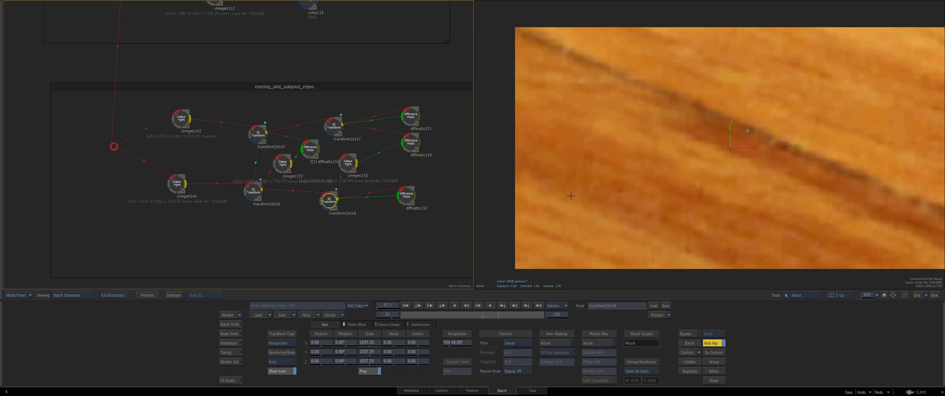
left_click_drag(571, 195, 443, 110)
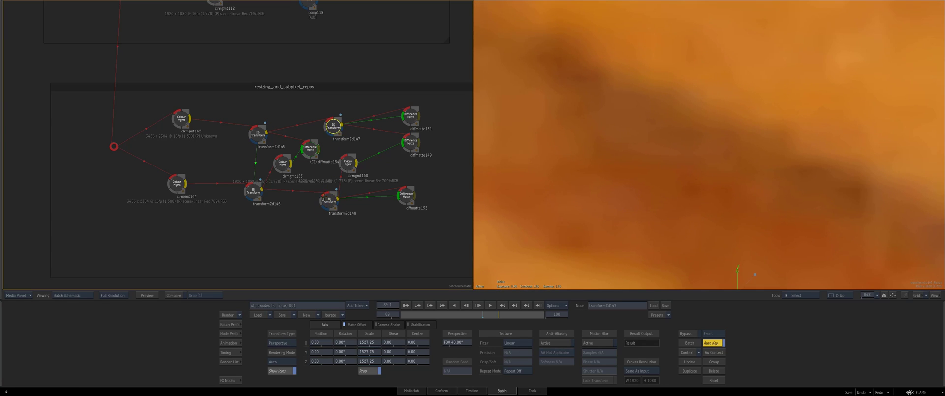
left_click_drag(329, 127, 330, 128)
left_click_drag(329, 199, 349, 176)
left_click(333, 127)
left_click(329, 198)
left_click(333, 126)
left_click(330, 197)
Replace the colour management node feeding the middle difference matte with a copy of the lower input colour management node.
left_click_drag(322, 160, 324, 162)
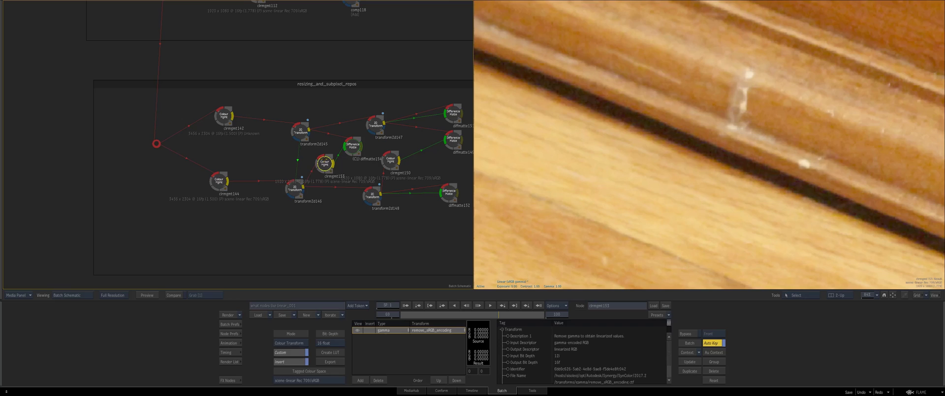
key("Delete")
left_click_drag(220, 180, 325, 162)
key("ctrl+c")
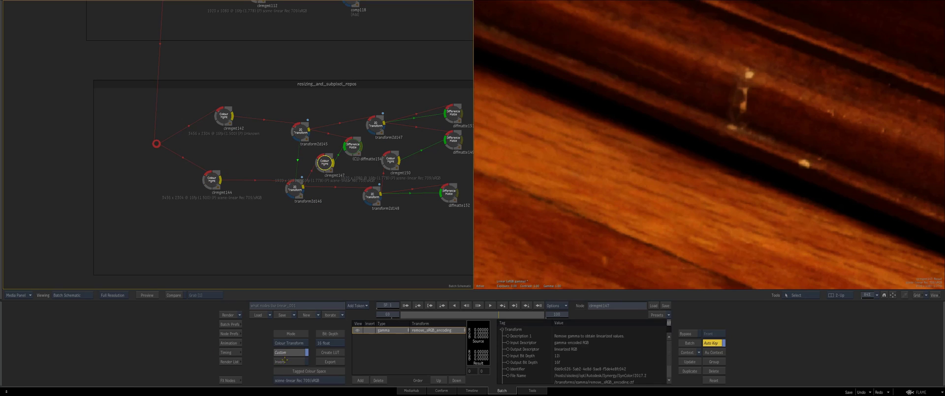
Display the first upper 2D Transform and the middle difference matte, raising the viewer exposure to reveal differences.
left_click(300, 131)
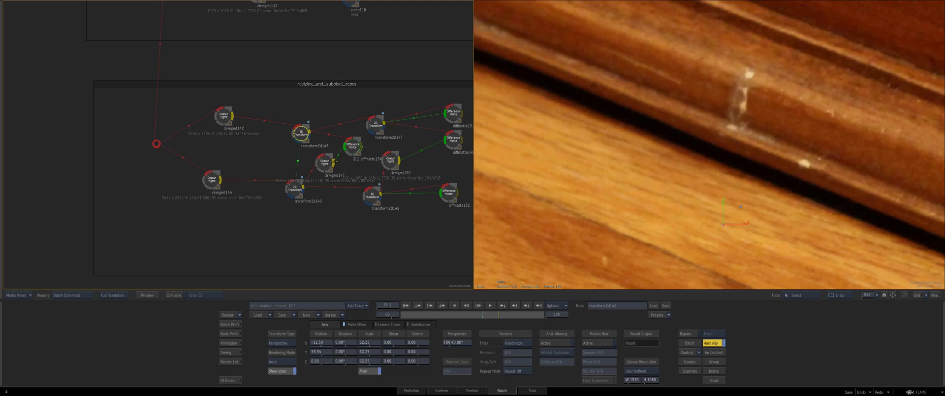
left_click(334, 162)
left_click(350, 146)
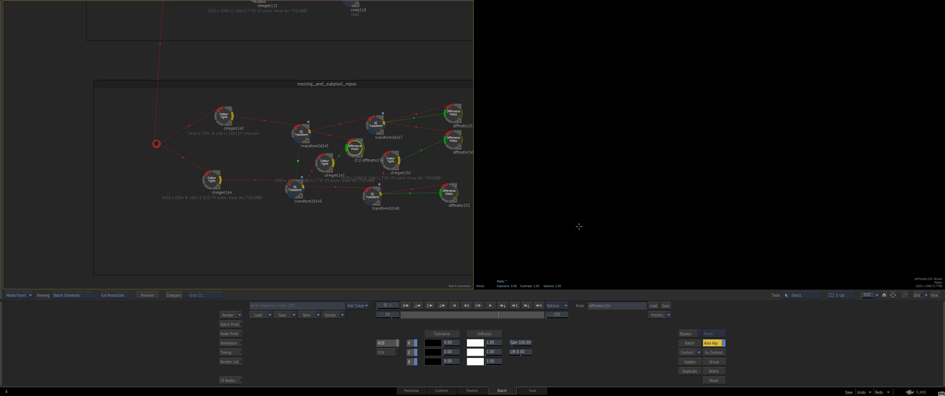
left_click_drag(583, 226, 740, 235)
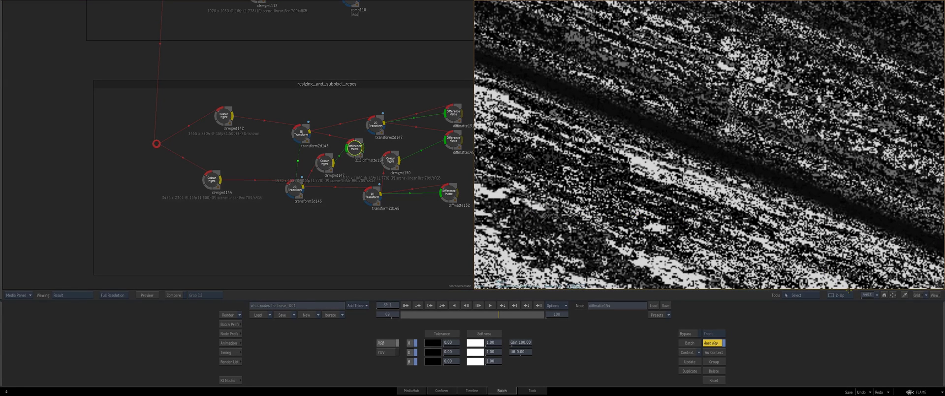
left_click_drag(868, 295, 763, 222)
left_click_drag(357, 176, 280, 157)
Display the first lower and upper 2D Transforms at the raised exposure, then examine the middle difference matte closely.
left_click(226, 181)
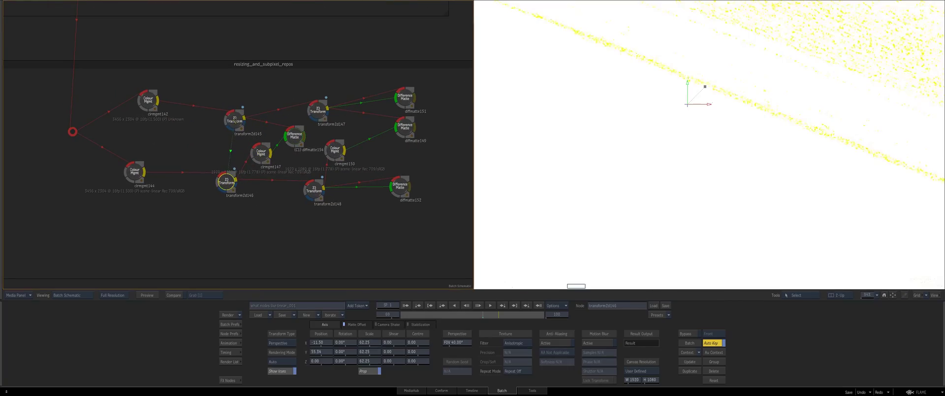
left_click(235, 121)
left_click(292, 134)
scroll(613, 180, "up", 3)
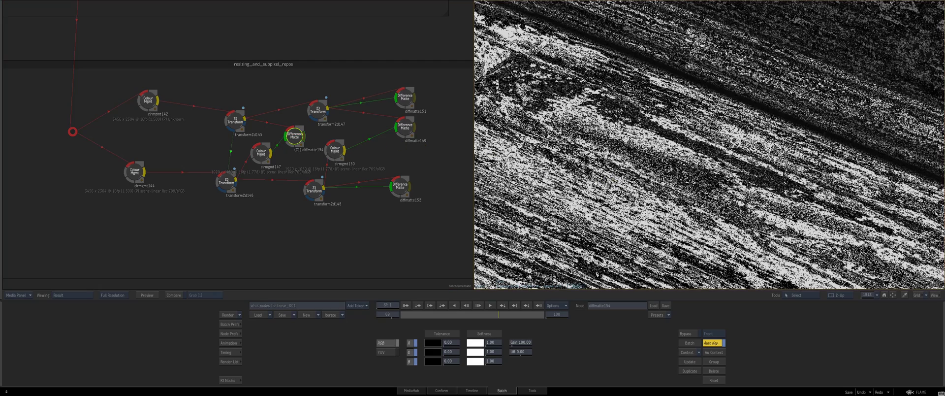
scroll(605, 170, "down", 3)
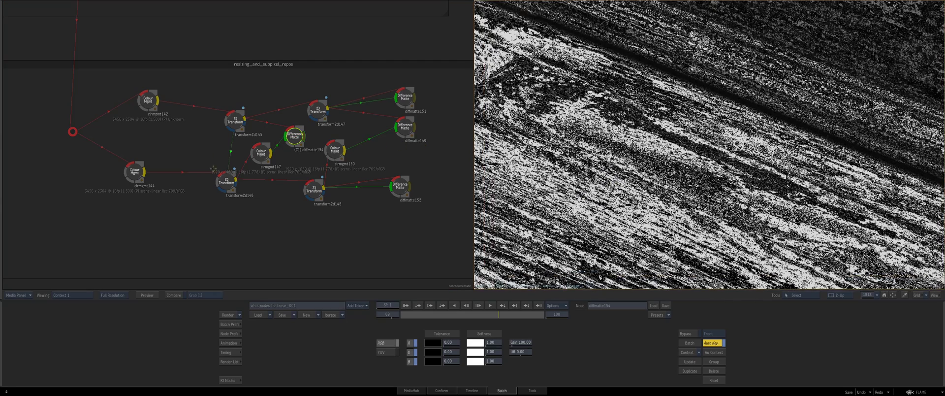
Try EWA + Linear and Linear texture filters on the first upper 2D Transform, then set its filter to Nearest.
left_click(226, 182)
left_click(235, 122)
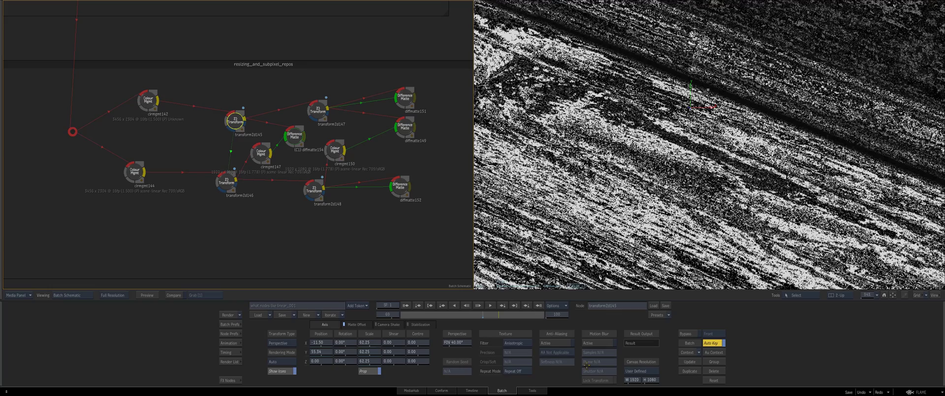
left_click(499, 341)
left_click(498, 356)
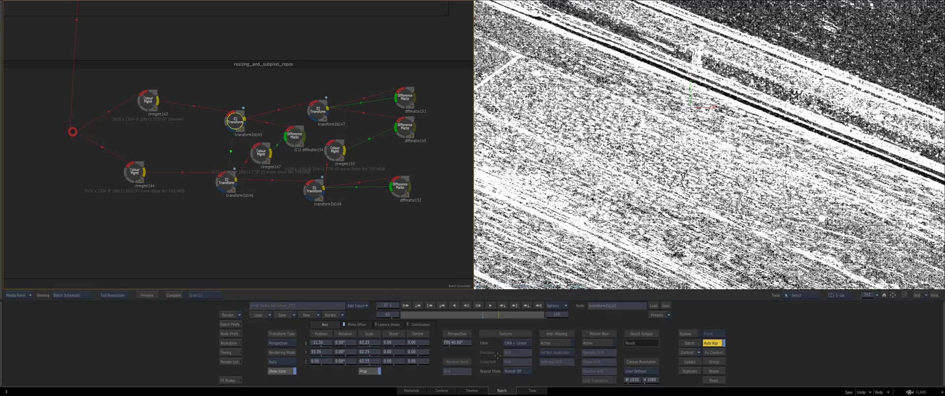
left_click(517, 343)
left_click(523, 377)
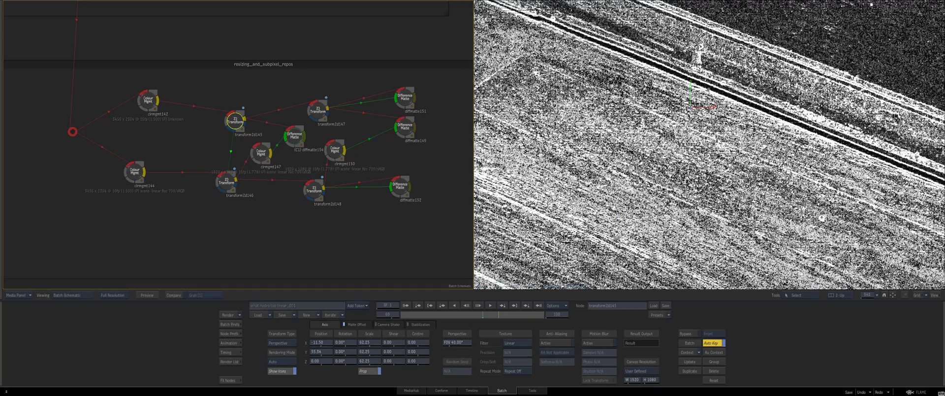
scroll(612, 199, "down", 3)
left_click(517, 342)
left_click(521, 333)
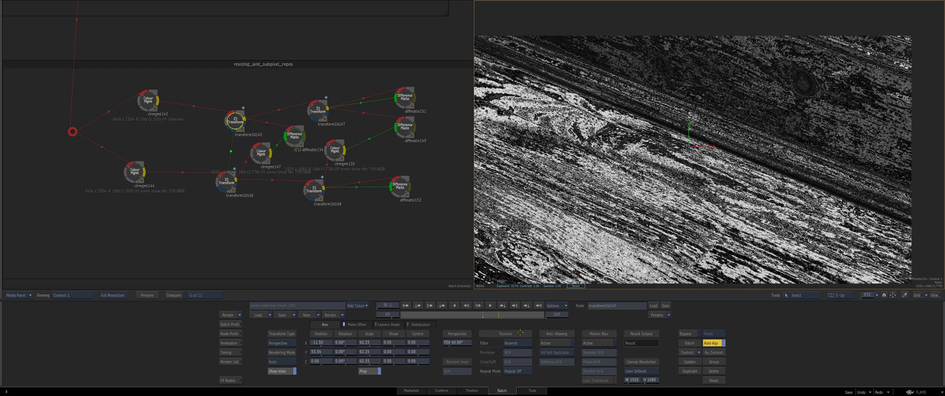
Show the schematic alone and delete the middle difference matte and its colour management node between the first 2D Transforms.
left_click_drag(347, 206, 390, 194)
key("Escape")
left_click_drag(511, 226, 257, 72)
left_click_drag(437, 190, 382, 59)
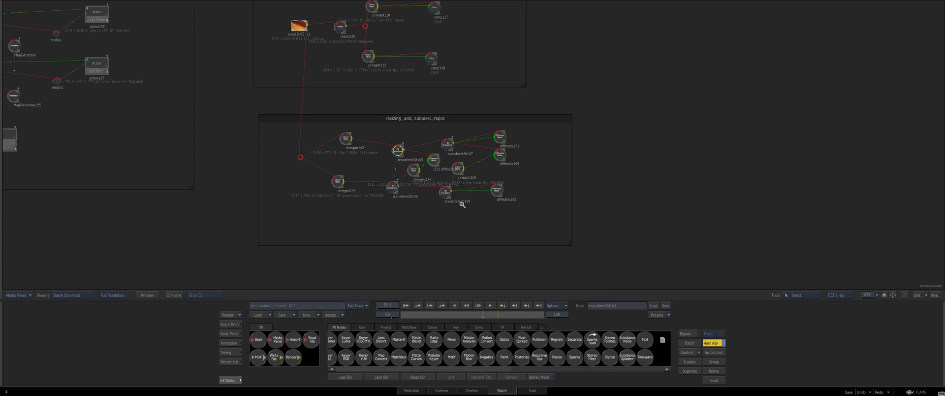
scroll(460, 200, "up", 5)
left_click_drag(326, 161, 375, 180)
key("Delete")
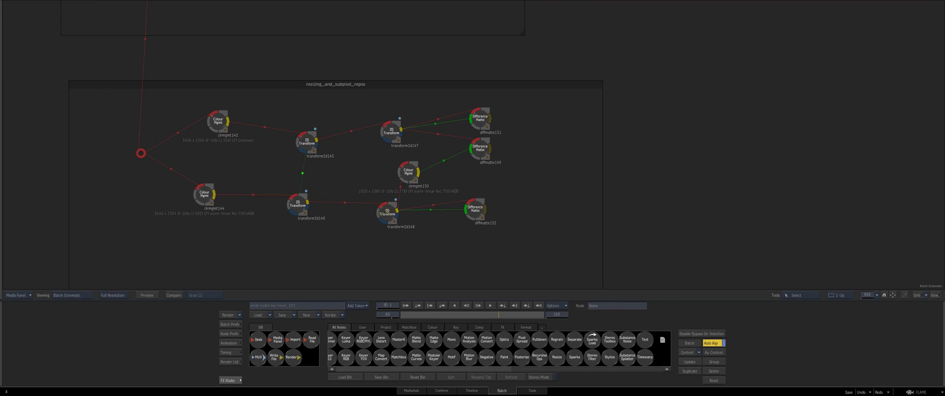
Nudge the second lower 2D Transform and its difference matte, display the matte's result full view, and return to the schematic.
left_click_drag(388, 212, 376, 213)
left_click_drag(471, 206, 473, 231)
key("Escape")
key("Escape")
scroll(477, 234, "up", 1)
key("F4")
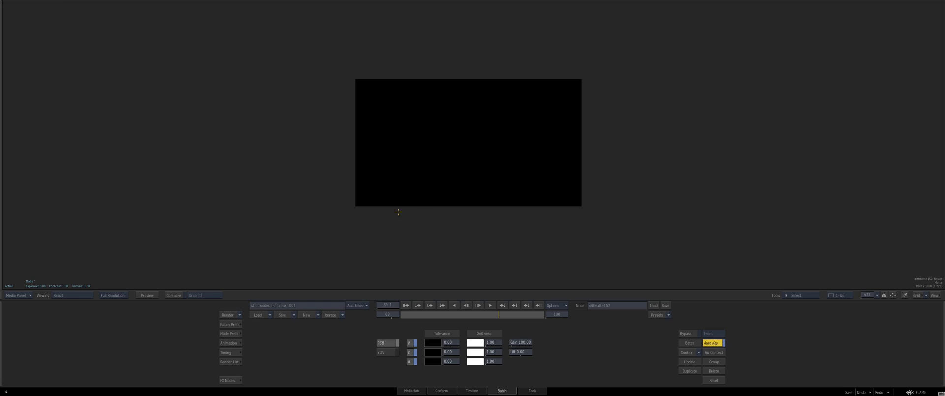
left_click_drag(399, 212, 491, 182)
key("F4")
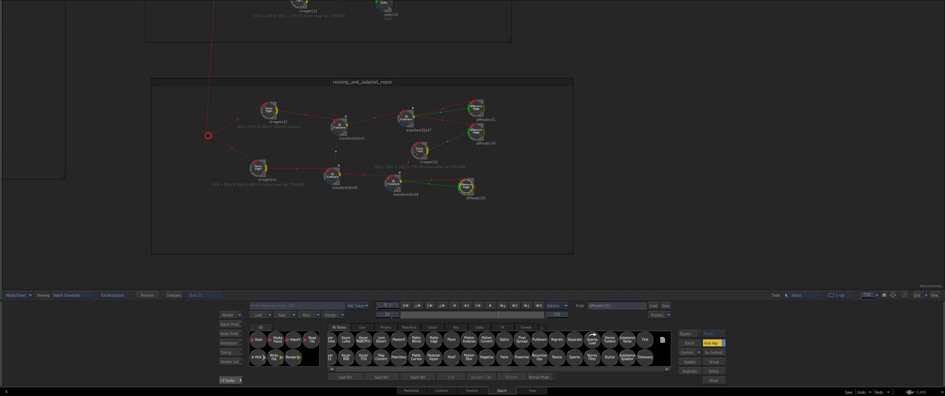
Reposition the two upper difference mattes, display the one comparing both branches, and return to the schematic.
scroll(428, 147, "up", 3)
left_click(478, 158)
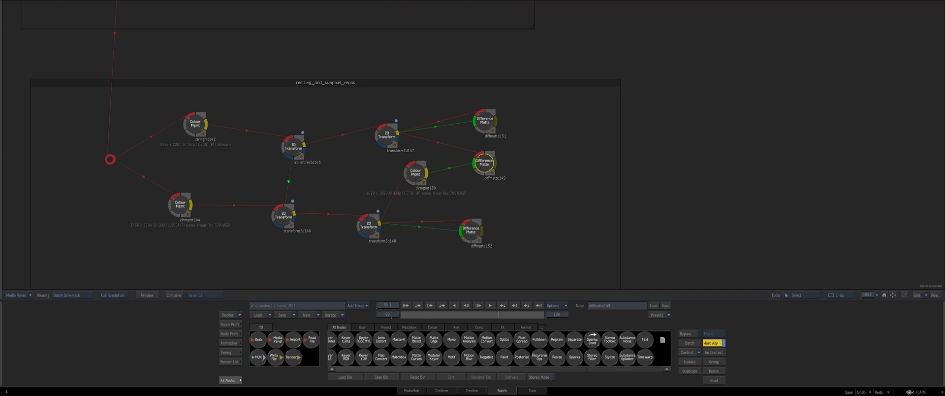
left_click_drag(477, 157, 479, 149)
double_click(485, 118)
key("Escape")
left_click_drag(482, 115, 483, 116)
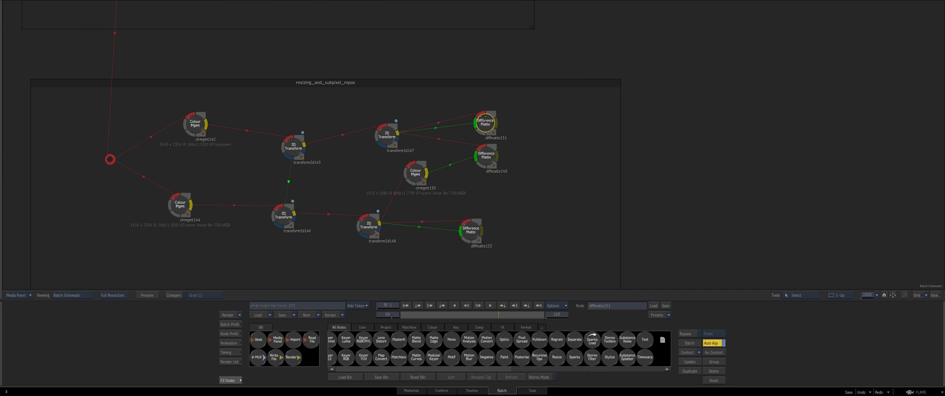
left_click(485, 156)
key("F4")
key("F4")
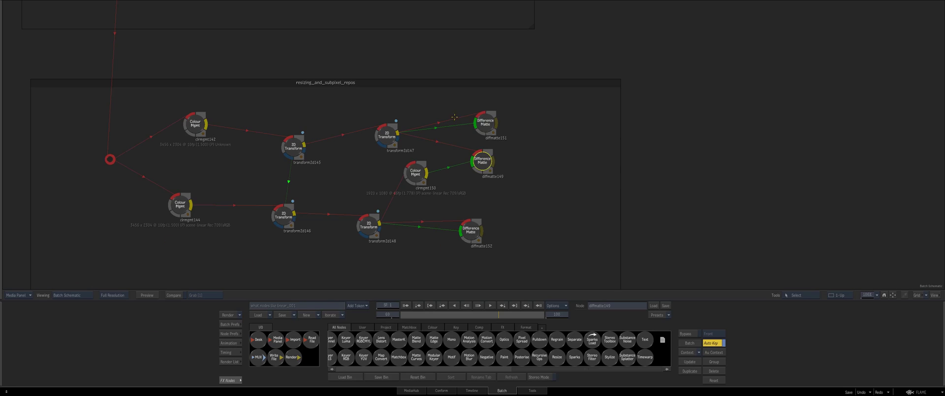
Remove the two difference mattes fed only by a single 2D Transform and tidy the remaining transform and colour management nodes.
left_click_drag(370, 215, 383, 210)
left_click_drag(387, 134, 378, 136)
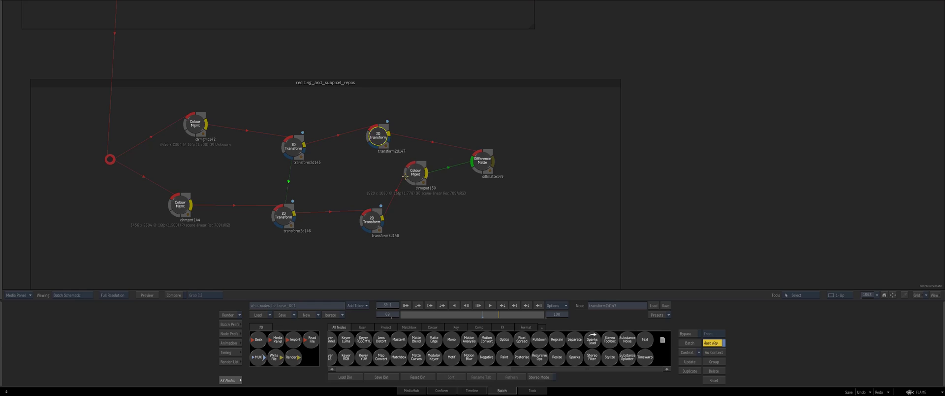
left_click_drag(407, 167, 411, 176)
key("F4")
key("Escape")
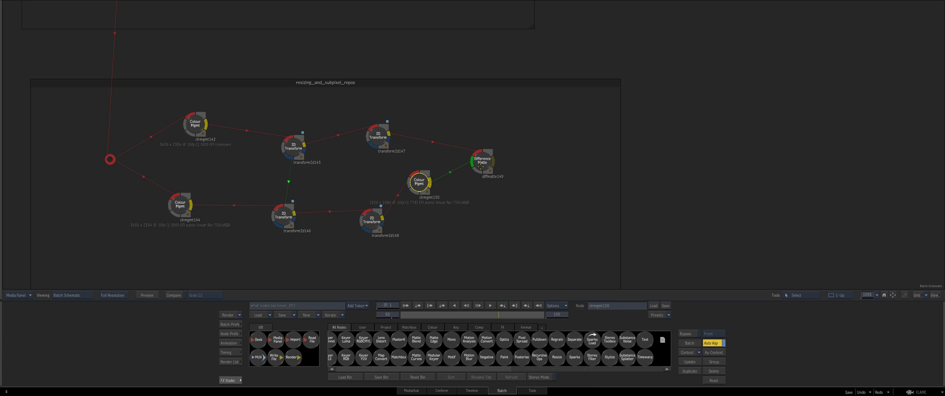
Display the result of the remaining difference matte comparing the video and scene-linear branches.
left_click(481, 161)
key("F4")
left_click(104, 286)
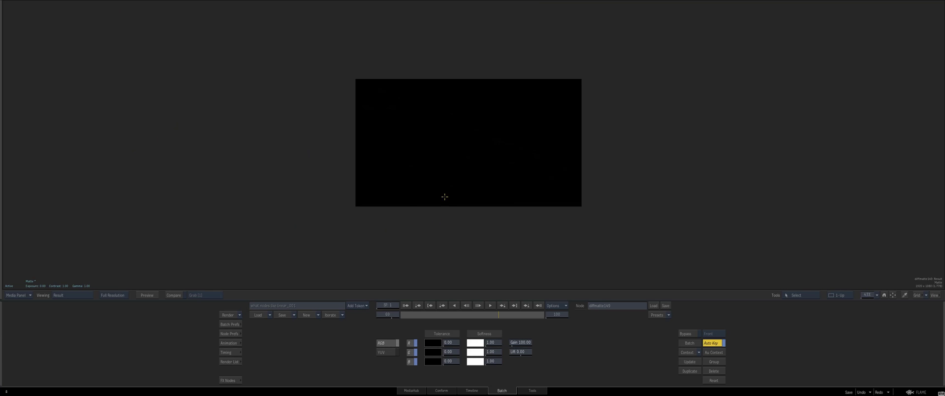
Raise the viewer exposure to examine the faint detail in the difference matte result.
left_click_drag(353, 205, 435, 185)
key("F4")
left_click_drag(488, 159, 479, 159)
key("F4")
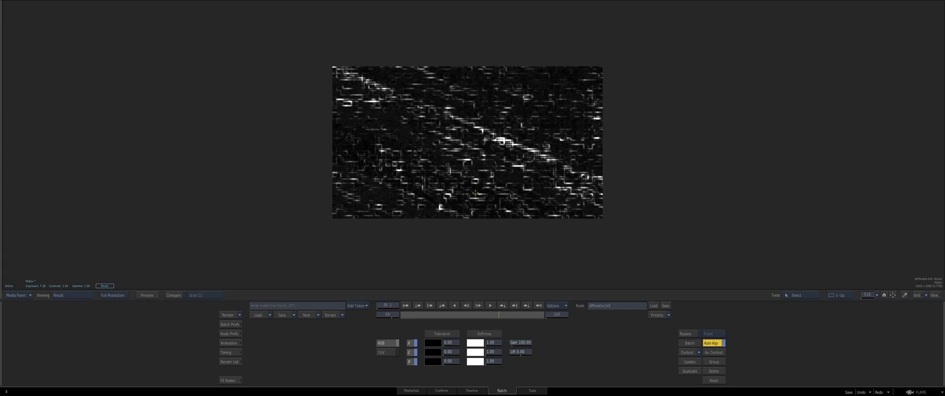
Return to the schematic and tidy the second 2D Transforms, the last colour management node and the difference matte in resizing_and_subpixel_repos.
key("Escape")
left_click_drag(378, 209, 493, 166)
left_click(457, 134)
left_click(486, 169)
left_click_drag(516, 142, 514, 139)
left_click_drag(489, 167, 487, 163)
left_click(515, 138)
left_click_drag(457, 135, 454, 136)
left_click_drag(487, 164, 485, 162)
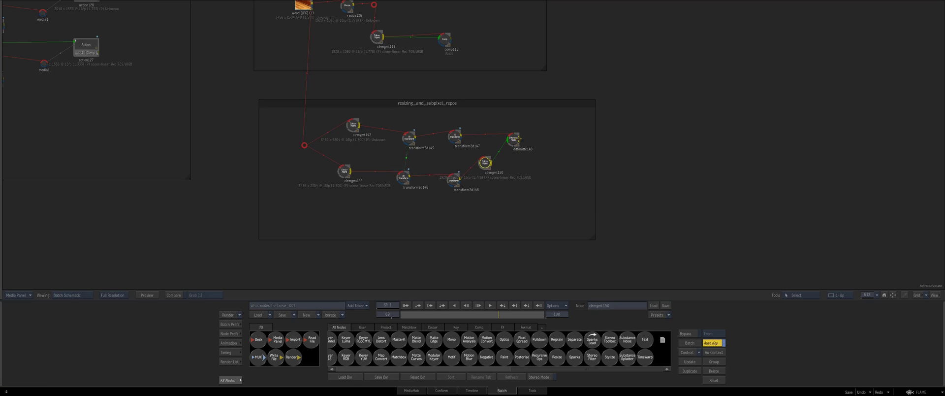
left_click_drag(514, 139, 511, 143)
Display the leather source clip of the relighting_and_lighting group in a two-view layout, with the batch schematic beside it.
mouse_move(412, 103)
left_mouse_down()
mouse_move(427, 105)
mouse_move(421, 92)
left_mouse_up()
left_click_drag(421, 92, 679, 117)
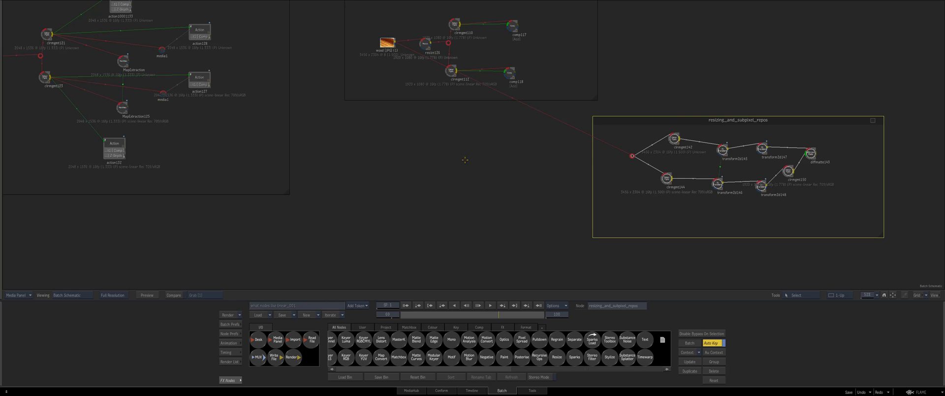
left_click_drag(523, 173, 850, 183)
left_click_drag(269, 40, 263, 99)
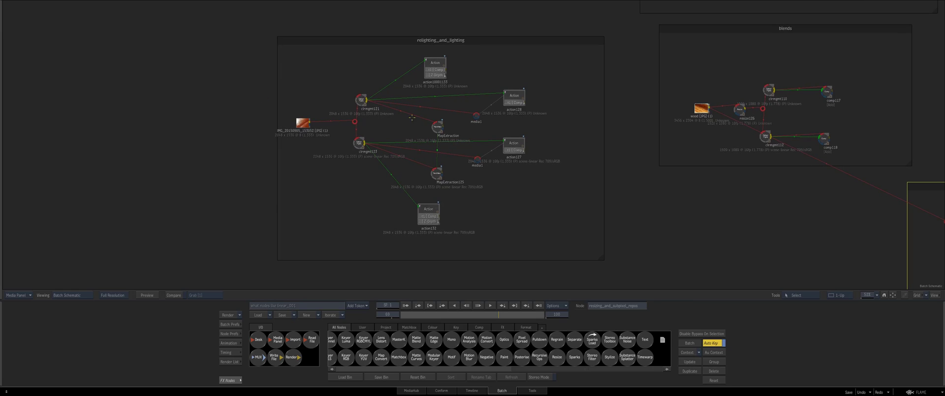
left_click_drag(391, 215, 413, 204)
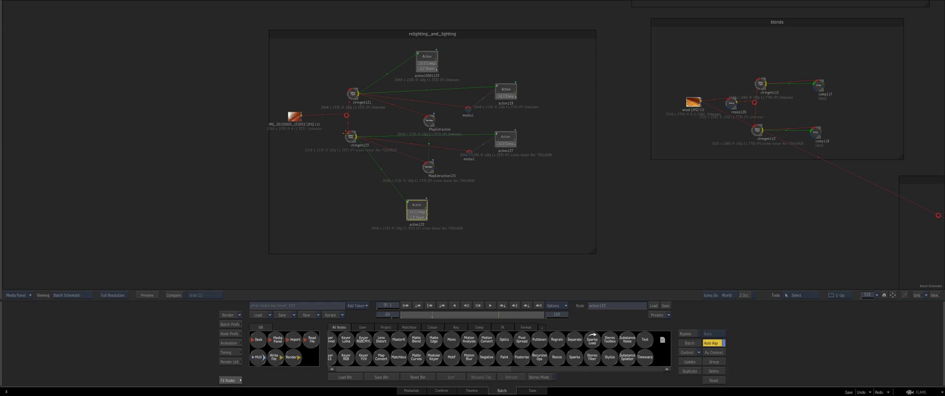
double_click(294, 117)
key("alt+2")
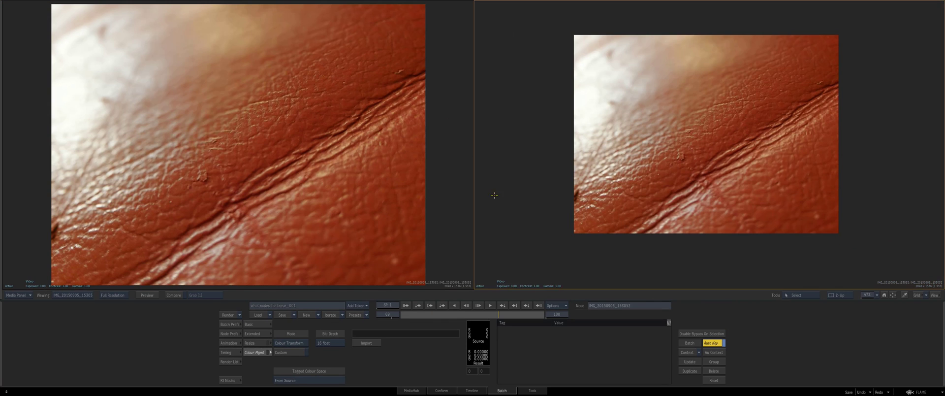
key("Escape")
left_click_drag(257, 182, 176, 181)
left_click_drag(614, 204, 640, 203)
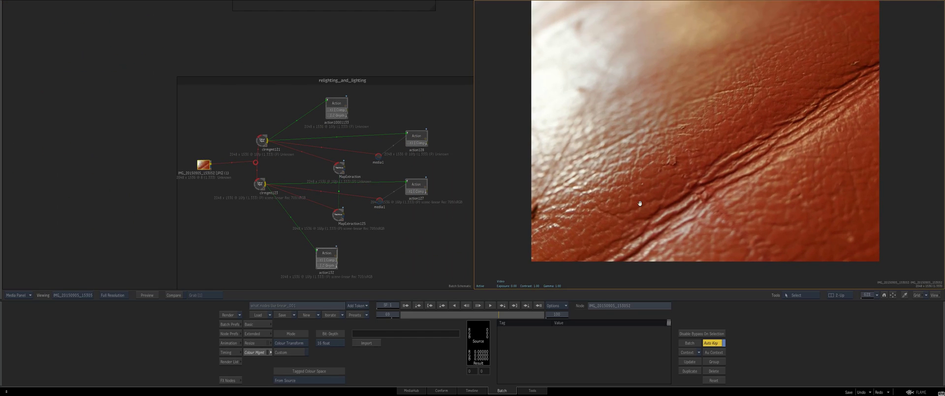
scroll(640, 203, "down", 3)
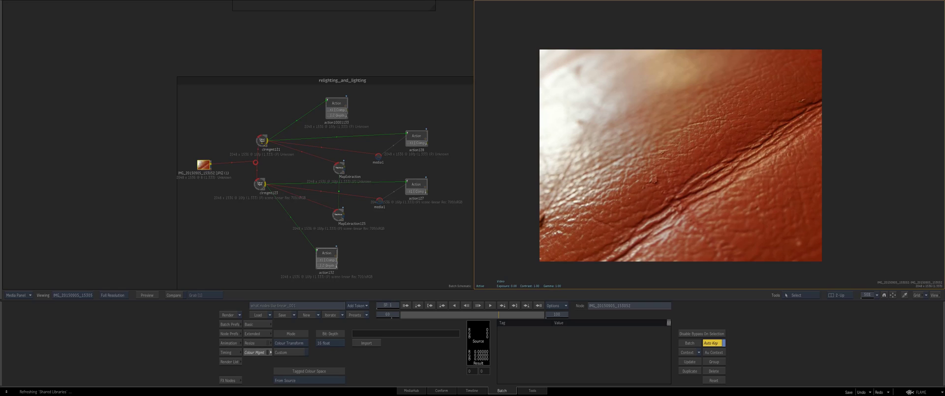
View the results of the video and scene-linear colour management nodes in the relighting_and_lighting group.
left_click(262, 140)
left_click(259, 183)
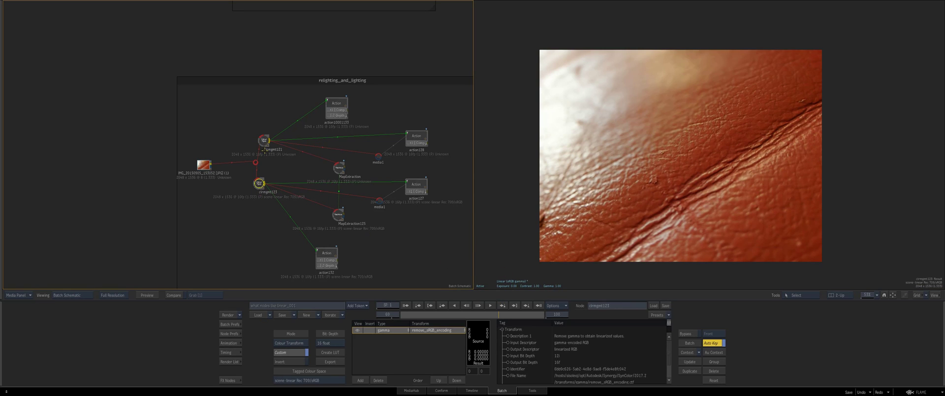
left_click_drag(339, 122, 297, 119)
left_click_drag(278, 212, 261, 145)
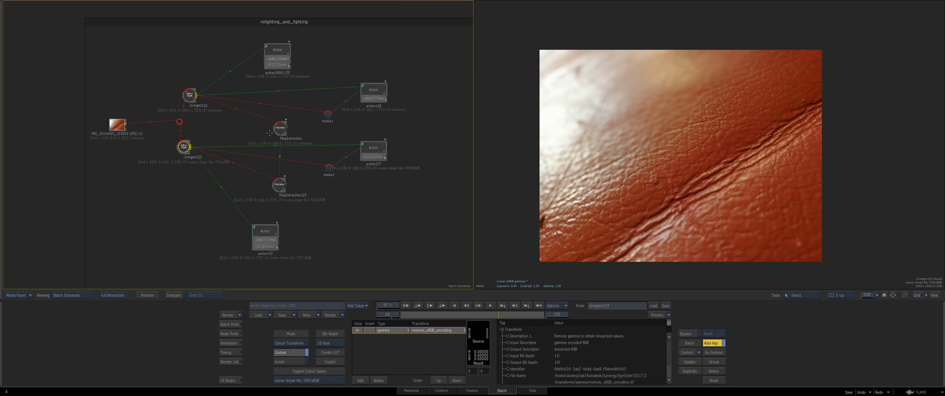
View the upper Map Extraction's normals and compare them with the video colour management node feeding it.
left_click(279, 129)
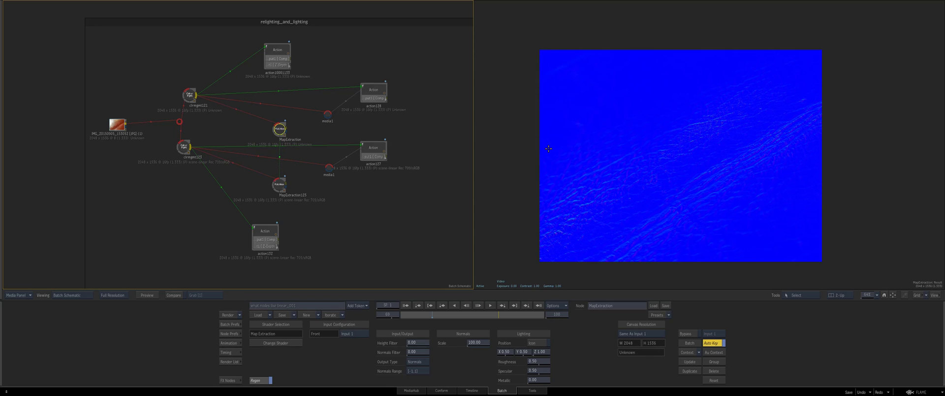
left_click_drag(280, 128, 278, 127)
left_click(190, 95)
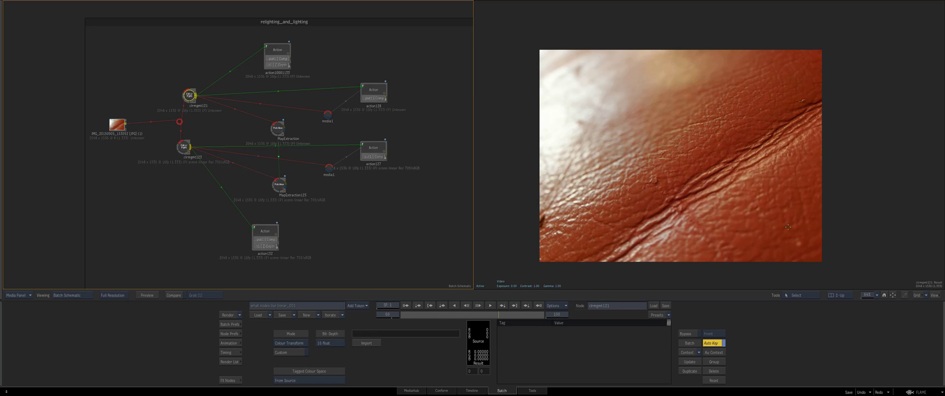
Try a higher Normals Scale and a higher Height Filter on the upper Map Extraction, undoing each change.
left_click(279, 130)
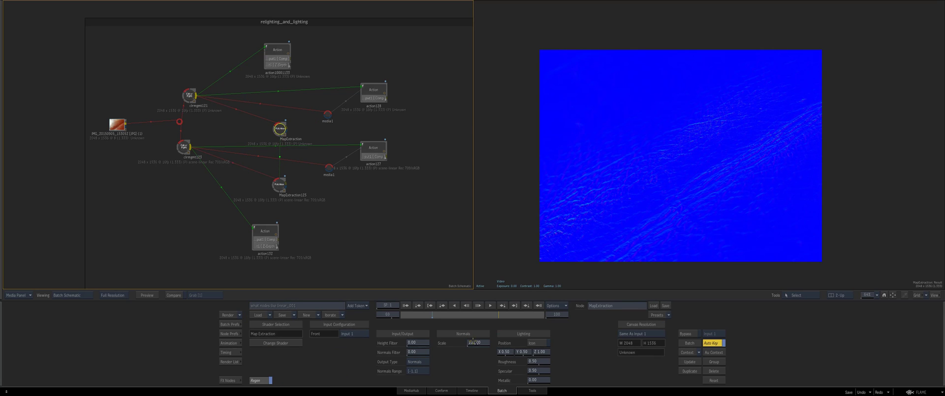
left_click_drag(474, 342, 524, 338)
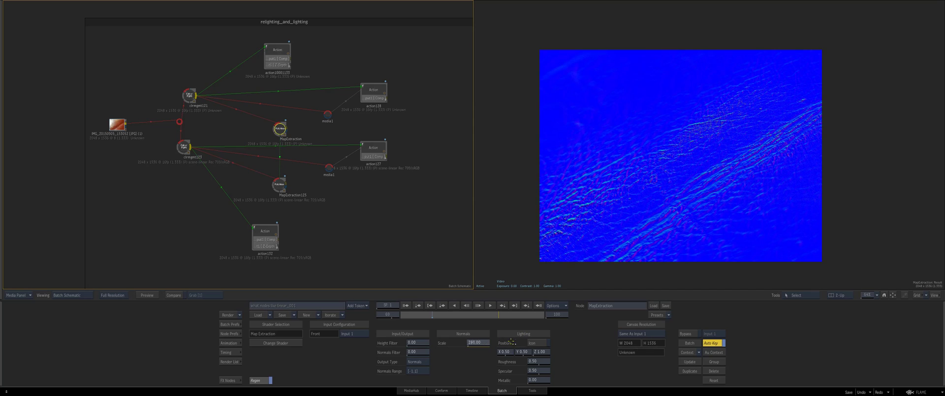
key("ctrl+z")
left_click_drag(409, 344, 414, 347)
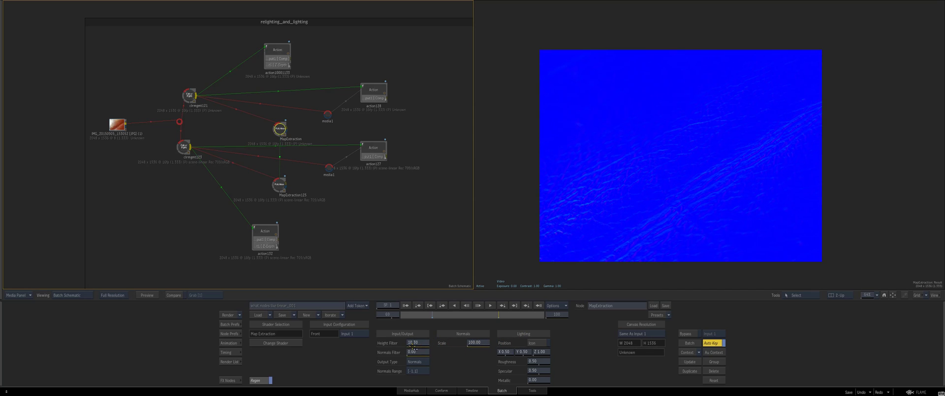
key("ctrl+z")
Alternate between the two Map Extraction results to compare normals extracted from video and scene-linear footage.
left_click(184, 147)
left_click(279, 184)
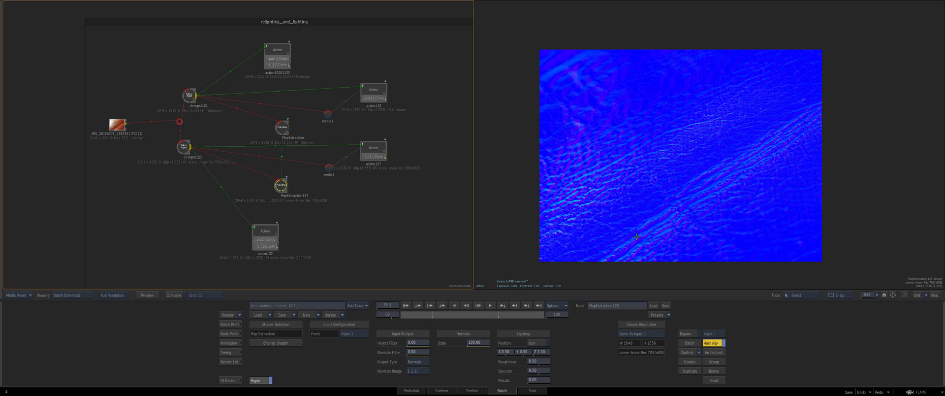
left_click_drag(696, 178, 693, 152)
left_click(282, 127)
left_click(282, 186)
left_click(282, 127)
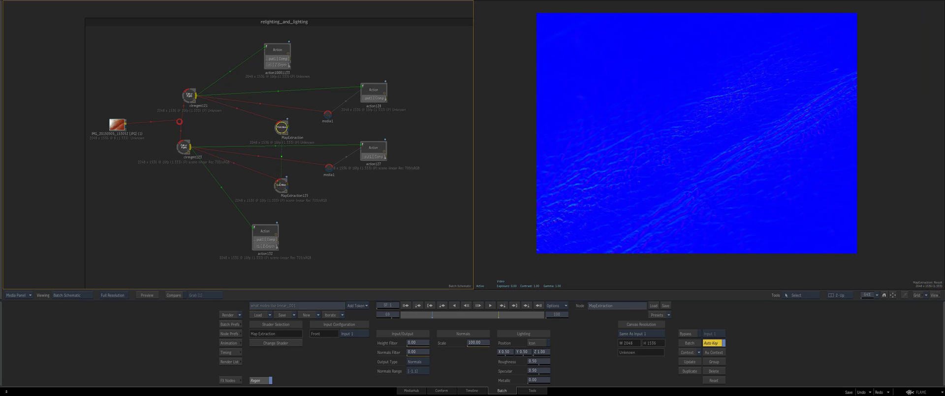
left_click(281, 185)
left_click(282, 127)
left_click(281, 183)
left_click(281, 127)
left_click(281, 185)
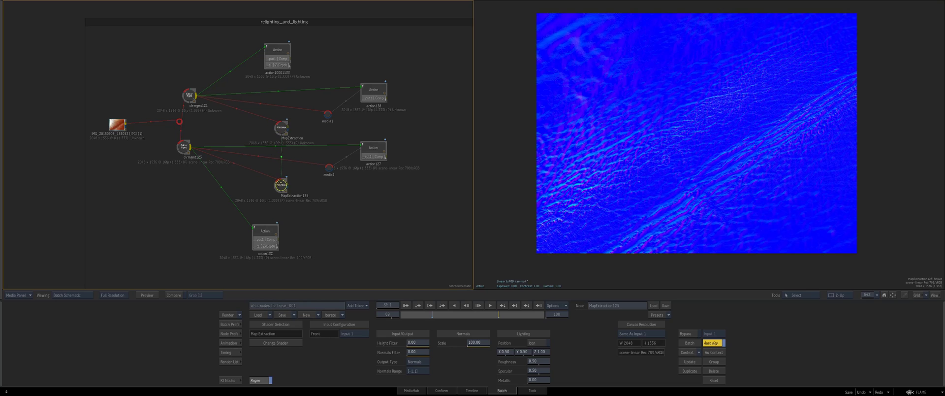
left_click_drag(282, 127, 279, 124)
left_click(281, 183)
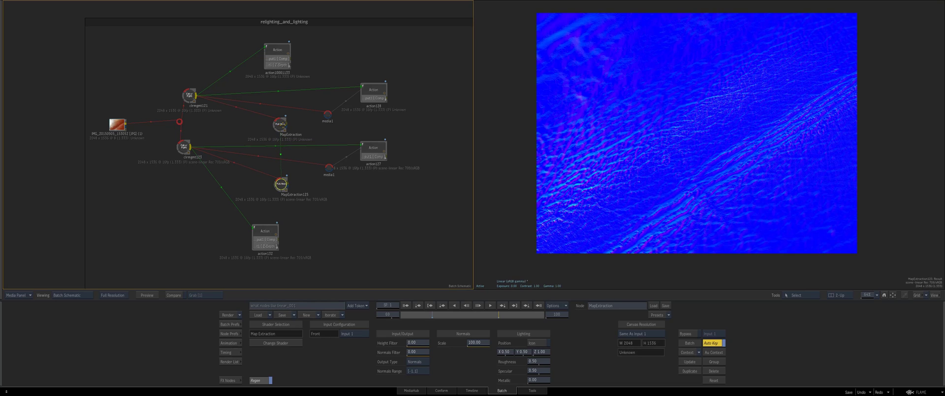
left_click(282, 178)
View the video relighting Action's result and inspect the main input, substancePBR and light nodes inside the scene-linear Action.
left_click_drag(322, 143, 313, 168)
left_click(371, 119)
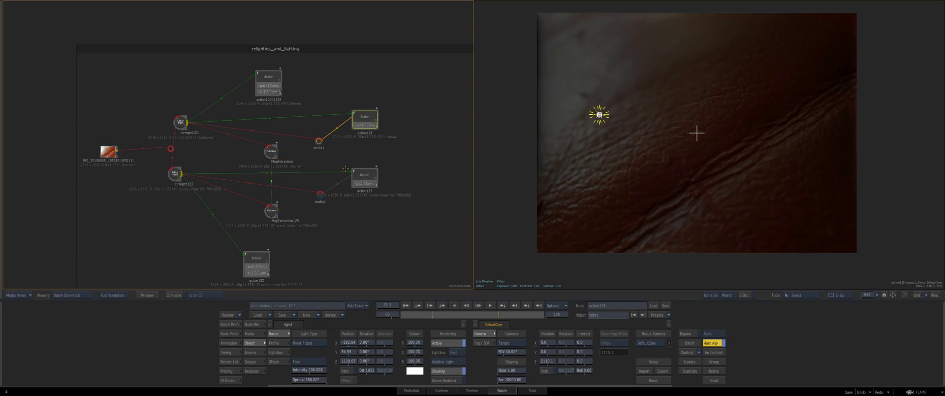
double_click(364, 179)
left_click_drag(323, 171, 290, 174)
left_click(107, 167)
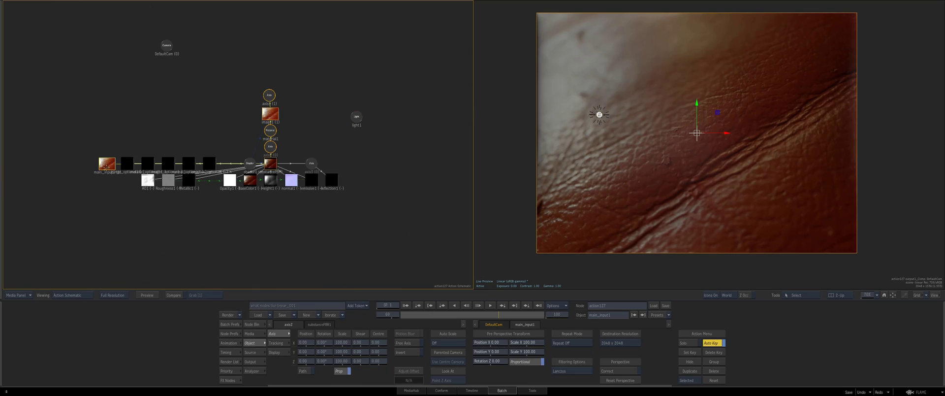
left_click(267, 165)
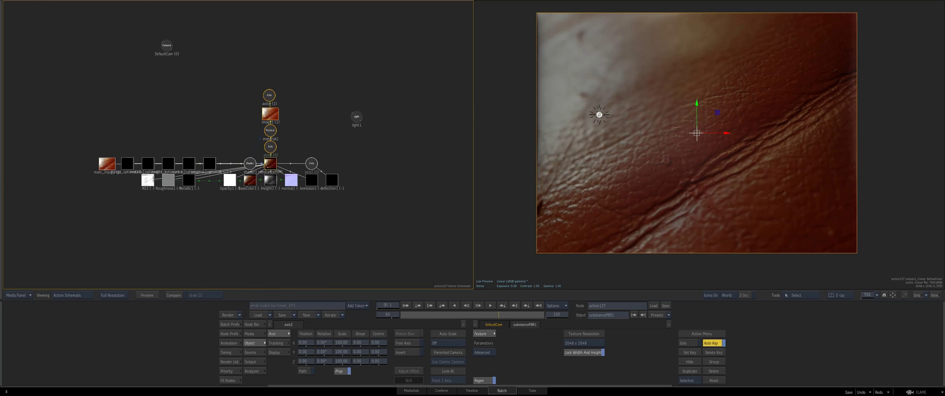
left_click_drag(329, 209, 294, 220)
left_click(321, 128)
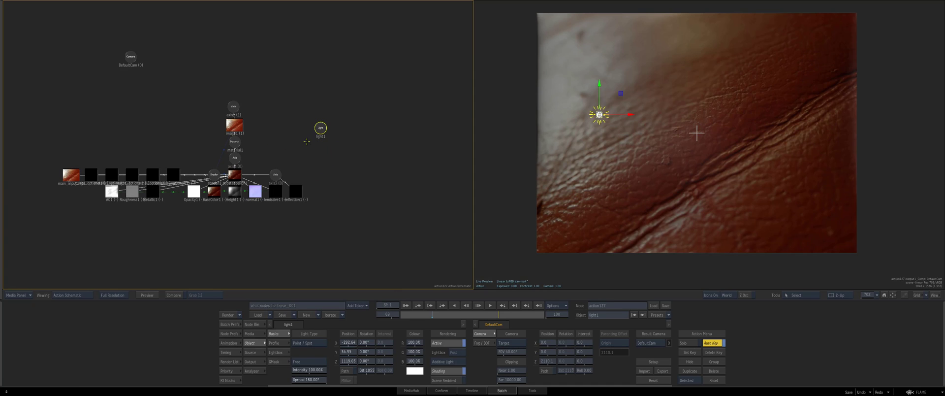
Return to the batch schematic and compare the relit leather from the video and scene-linear Actions.
key("Escape")
left_click_drag(362, 154, 307, 161)
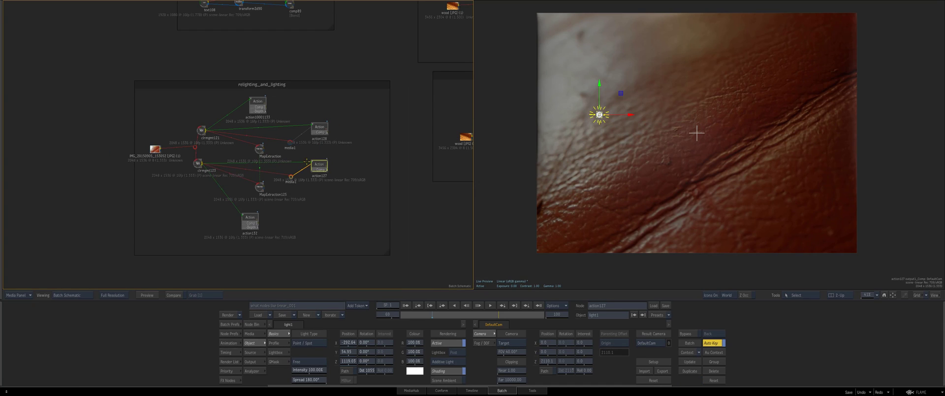
left_click_drag(379, 126, 329, 147)
left_click(269, 148)
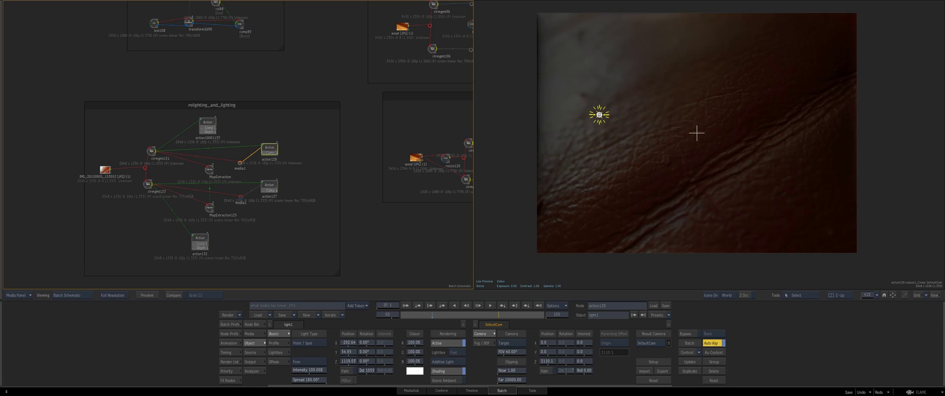
left_click_drag(269, 148, 270, 147)
left_click(267, 185)
left_click(268, 151)
left_click(268, 185)
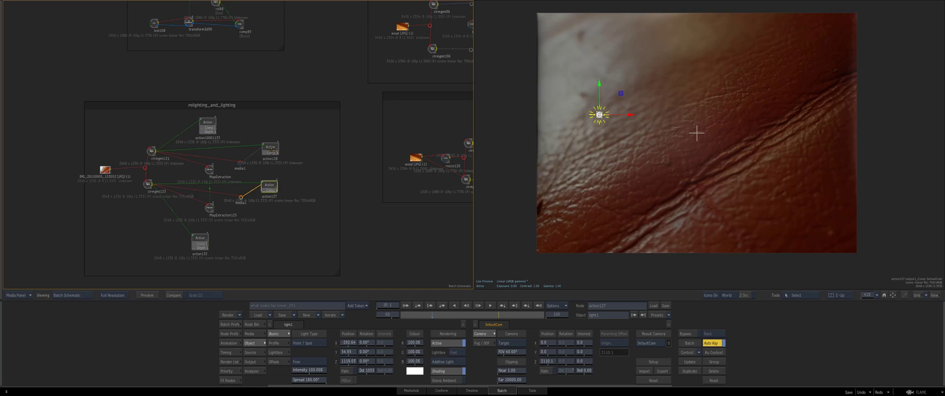
left_click(268, 150)
left_click(268, 185)
Show the scene-linear Action's relit result in both views, and restore the batch schematic.
key("Escape")
left_click_drag(275, 150, 312, 124)
key("F4")
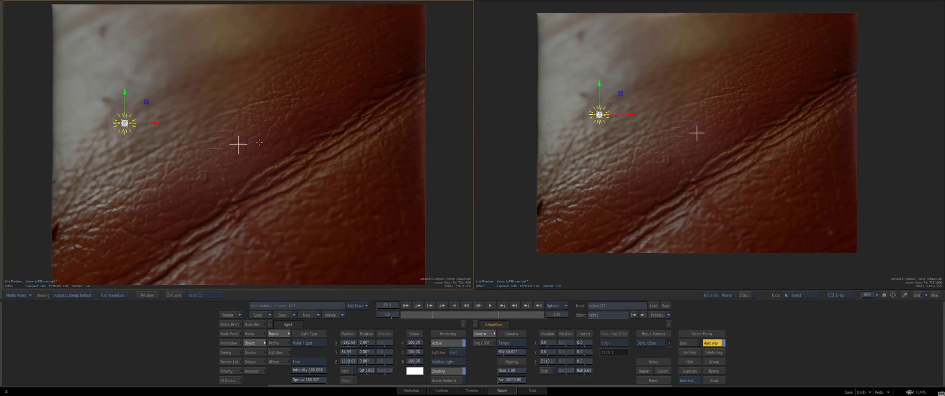
key("grave")
Alternate again between the video and scene-linear relighting Actions to examine how the light falls on the leather texture.
left_click(271, 146)
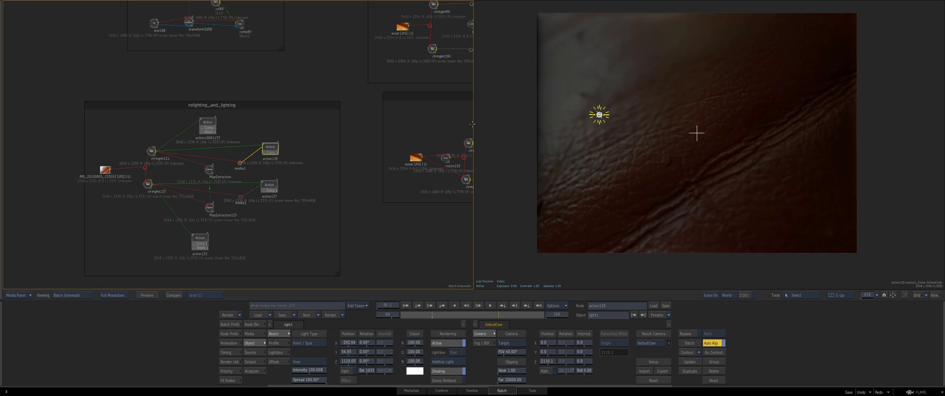
left_click(266, 186)
left_click(270, 148)
left_click(271, 188)
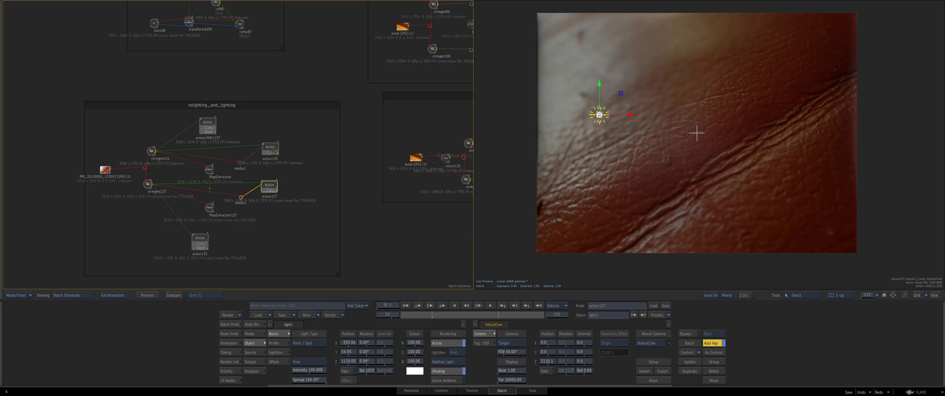
left_click(270, 148)
left_click(269, 186)
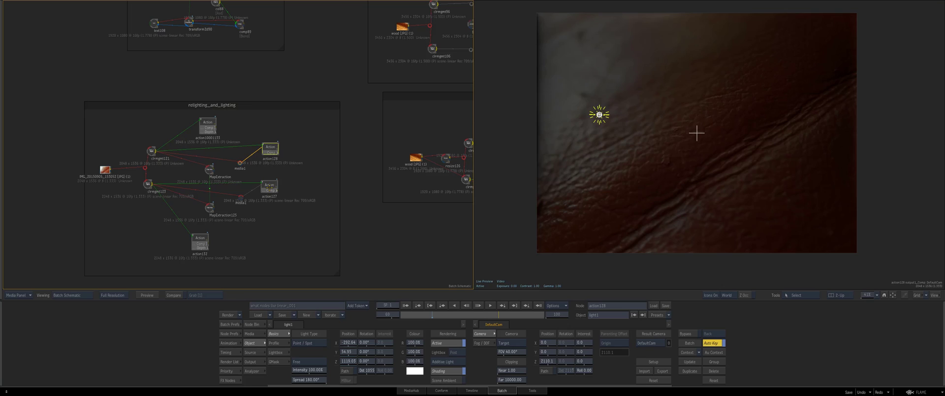
left_click(270, 152)
left_click_drag(300, 187, 295, 186)
left_click(265, 185)
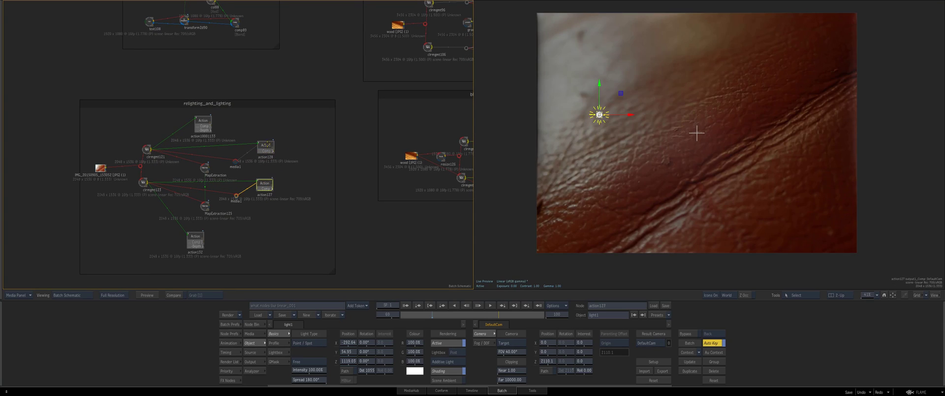
left_click(267, 148)
left_click(262, 183)
Display the topmost Action's comp output and open its Action schematic with the lit 3D model beside it.
left_click_drag(228, 177, 259, 153)
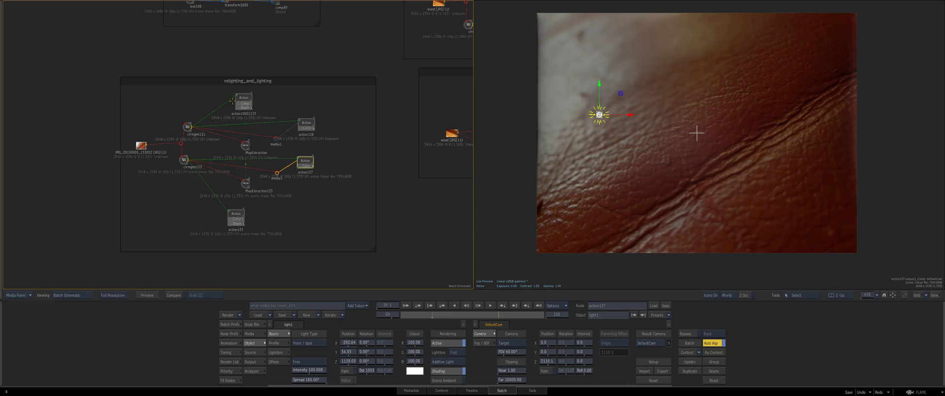
left_click_drag(238, 105, 236, 108)
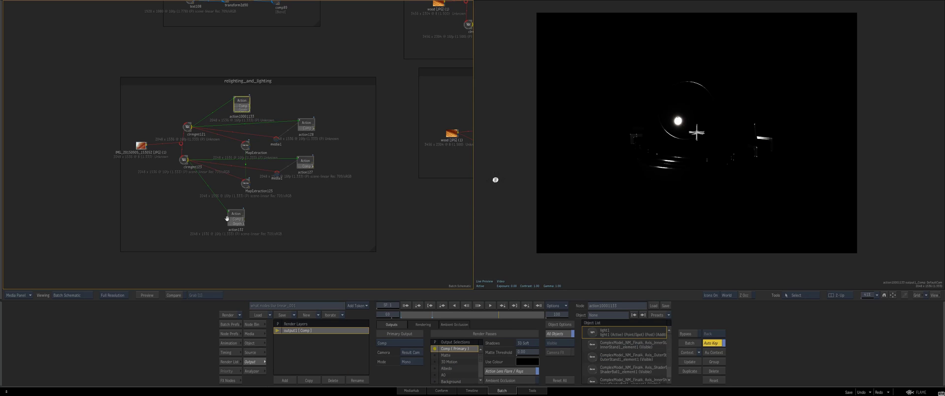
left_click_drag(227, 218, 244, 197)
left_click_drag(258, 83, 258, 81)
double_click(258, 81)
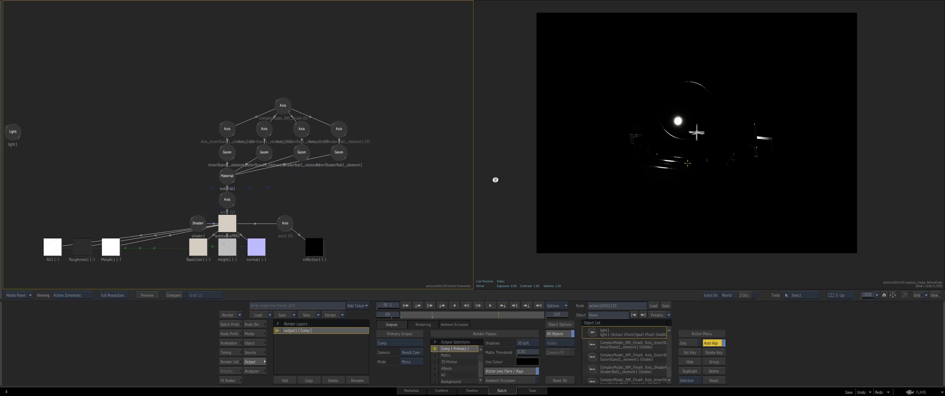
left_click(656, 171)
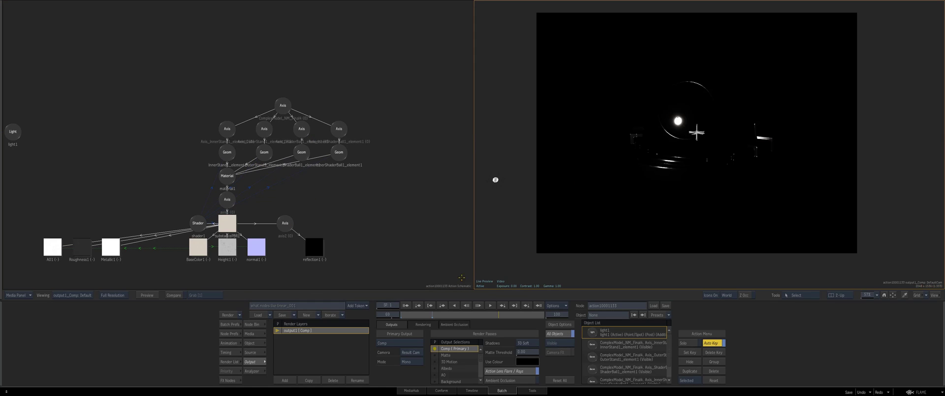
View the topmost Action's matte output, and compare its lit comp with that of the bottom scene-linear Action from the batch schematic.
left_click(446, 354)
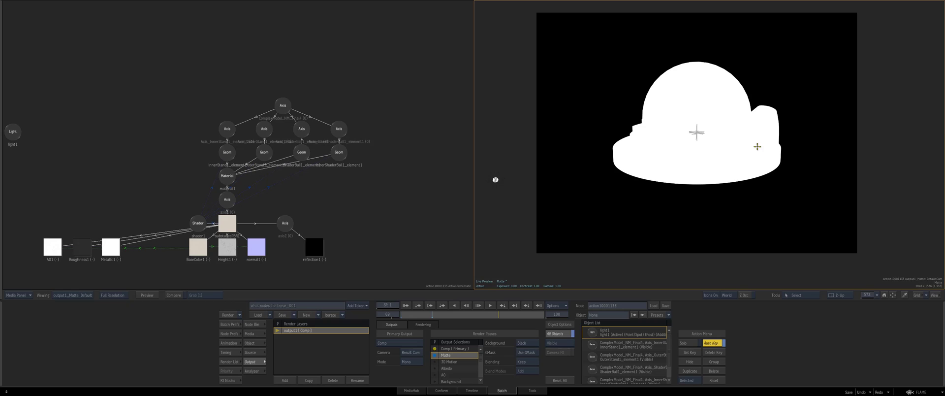
key("F4")
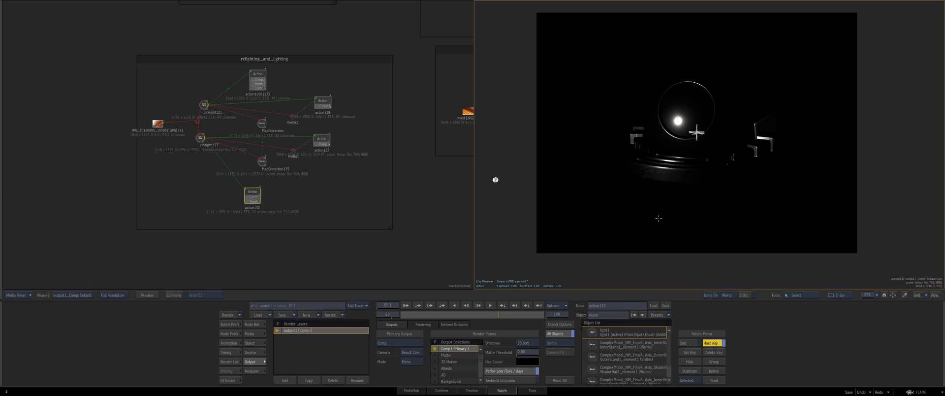
left_click(255, 79)
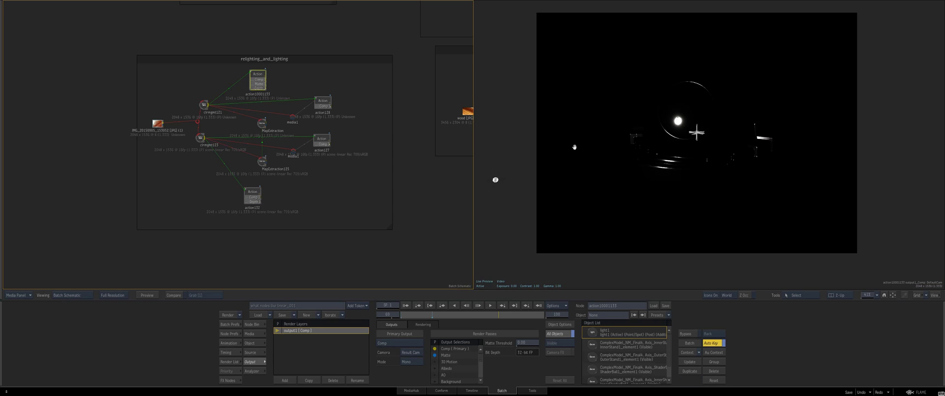
left_click(247, 198)
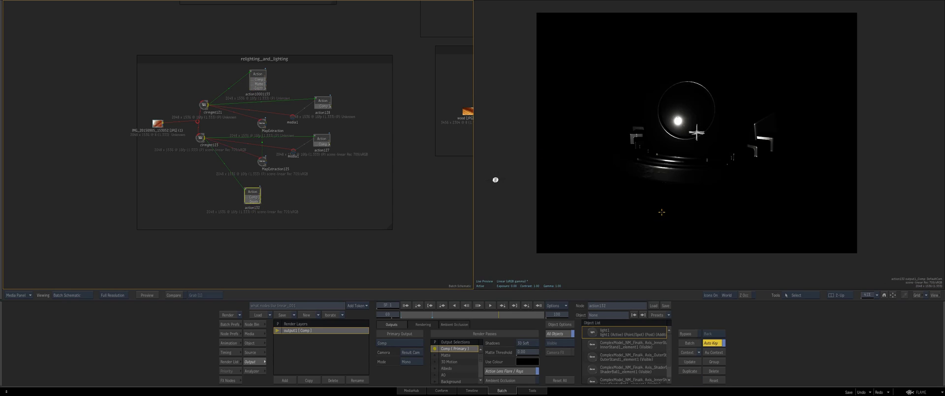
Check the rendering and colour management preferences of the bottom Action and the output of the colour management node feeding it.
left_click_drag(244, 192, 244, 193)
left_click_drag(198, 217, 262, 181)
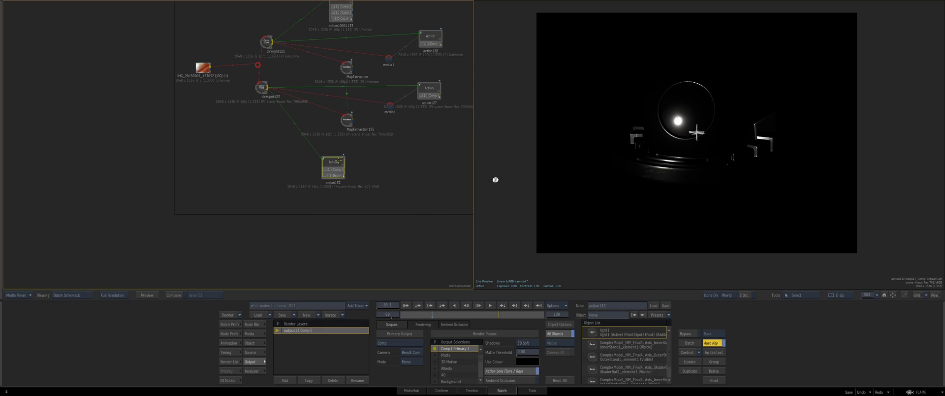
left_click(221, 334)
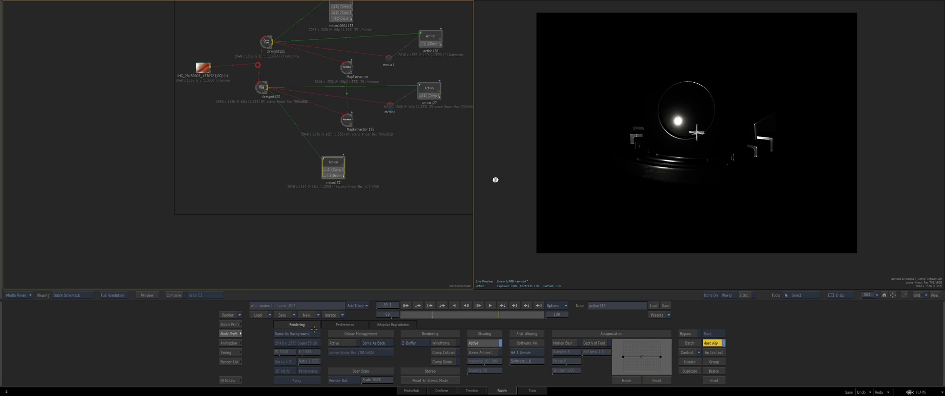
left_click_drag(262, 87, 260, 89)
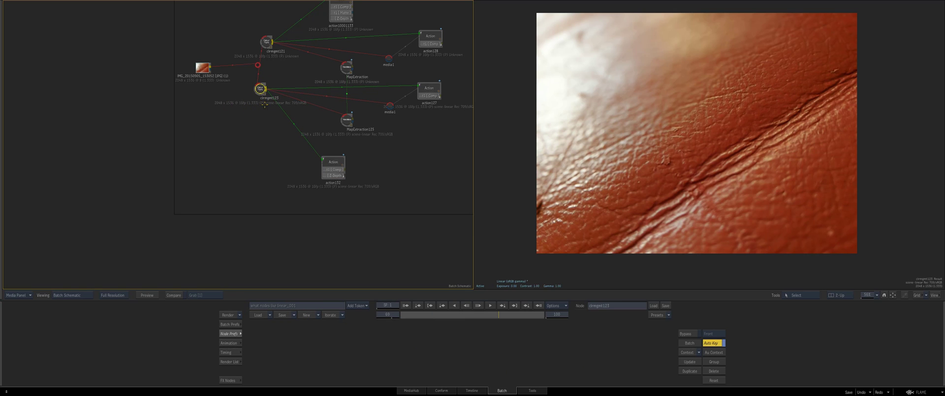
double_click(334, 169)
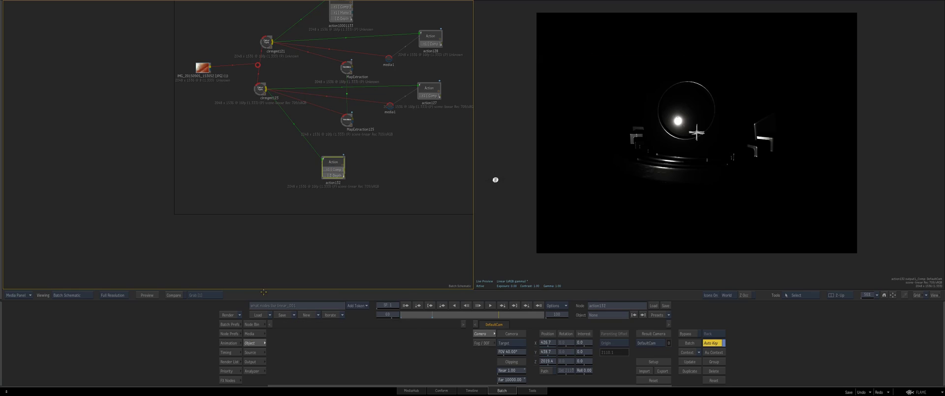
left_click(229, 333)
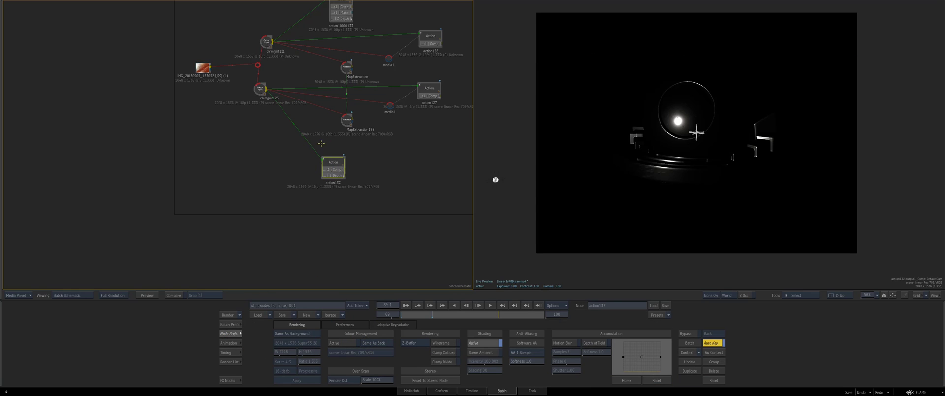
left_click_drag(372, 140, 315, 165)
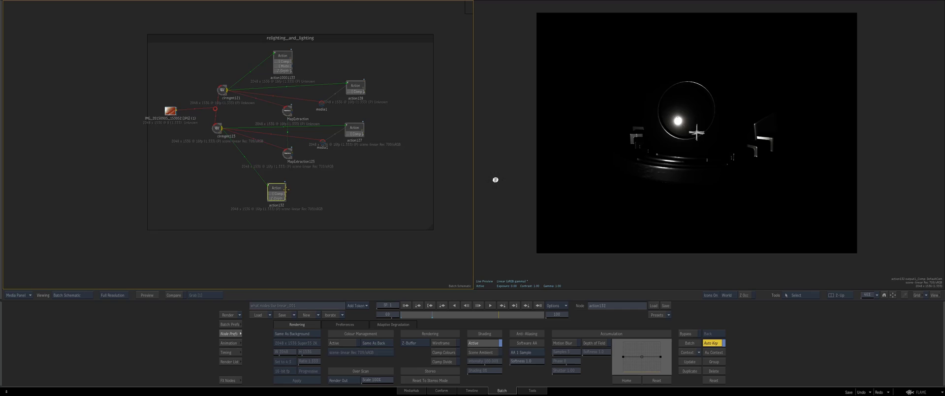
Select the light in the bottom Action's schematic and move it directly above the 3D model.
key("Escape")
left_click(115, 161)
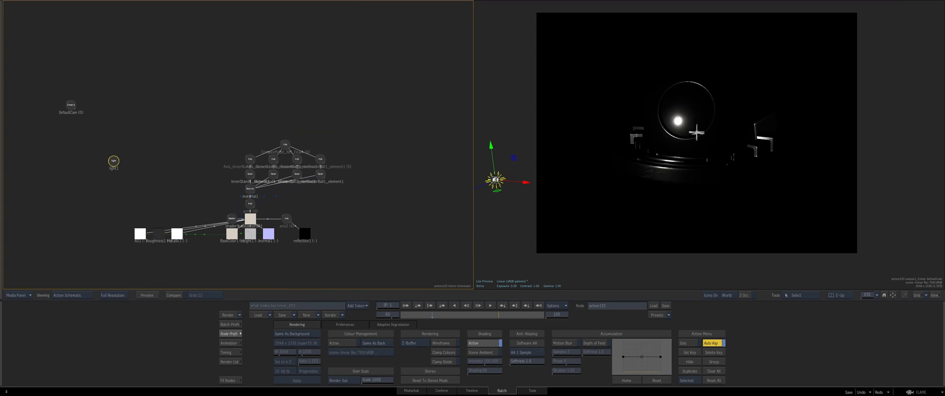
left_click_drag(495, 180, 632, 124)
left_click(607, 96)
left_click(624, 92)
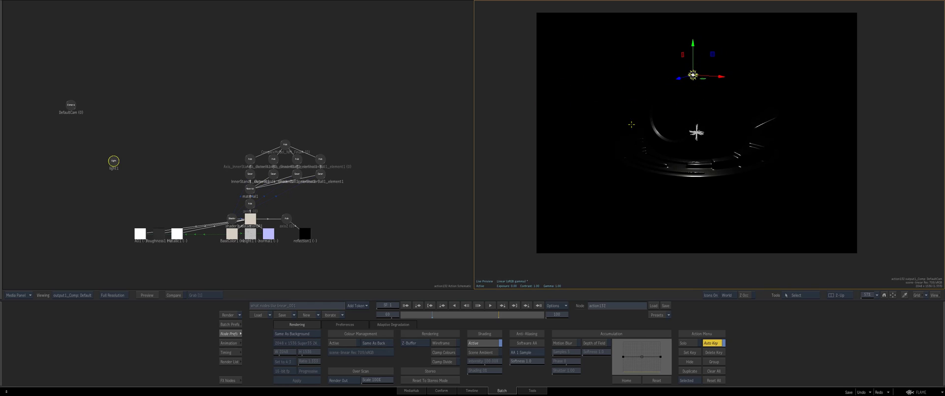
Duplicate the bottom Action beside the topmost one and feed the copy from the video colour management node.
left_click(228, 380)
left_click_drag(415, 206, 383, 46, "ctrl")
key("Escape")
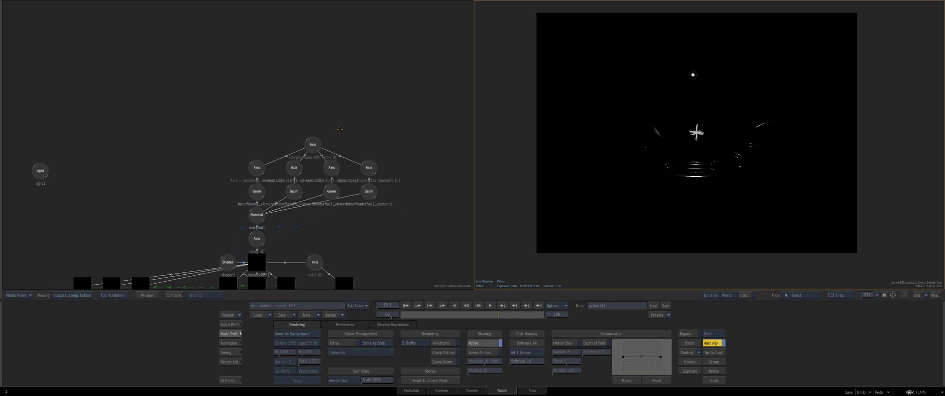
left_click_drag(207, 222, 249, 191)
key("Escape")
left_click_drag(219, 167, 228, 108, "ctrl")
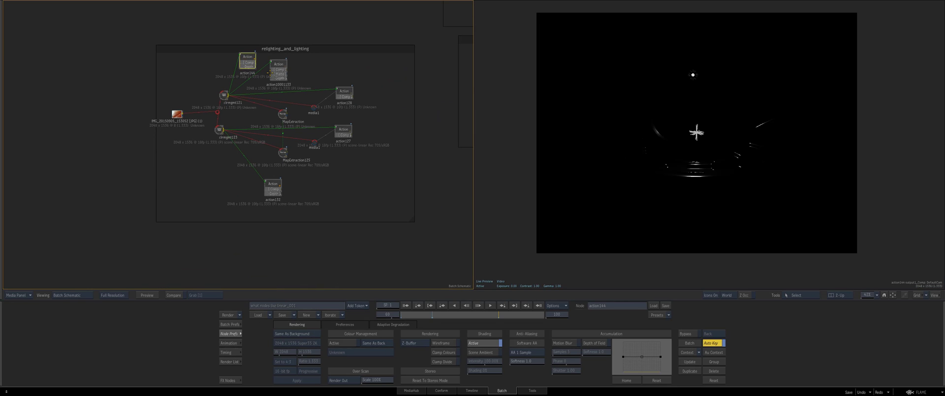
Alternate between the duplicated video Action and the scene-linear Action to compare how the light falls on the 3D model.
left_click(271, 186)
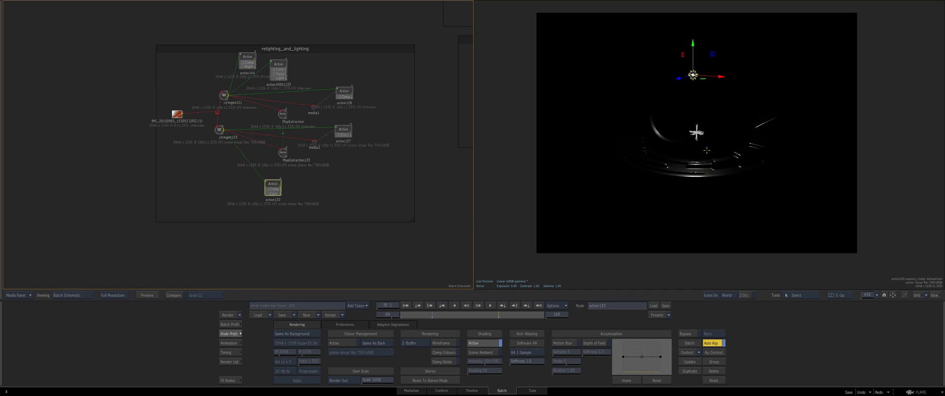
left_click(246, 63)
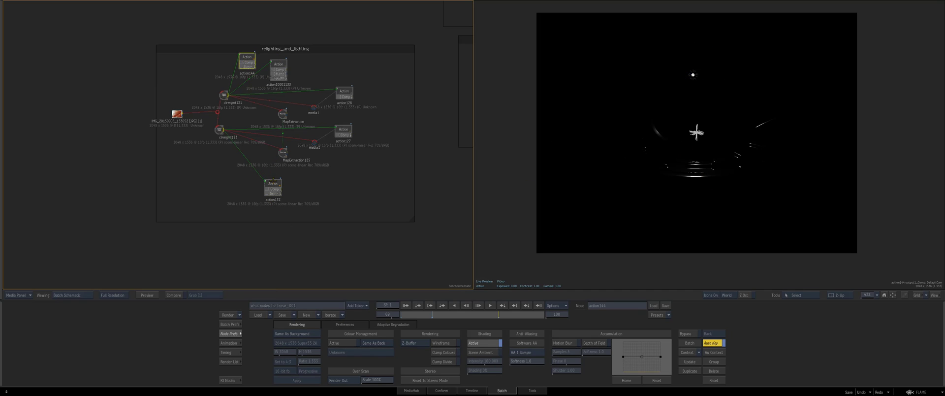
left_click(273, 181)
left_click(247, 60)
left_click(273, 185)
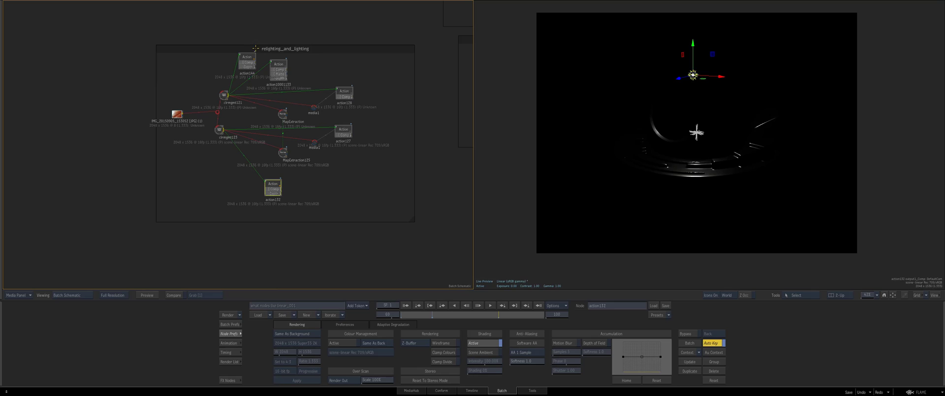
left_click_drag(249, 59, 240, 62)
left_click(272, 186)
left_click(240, 63)
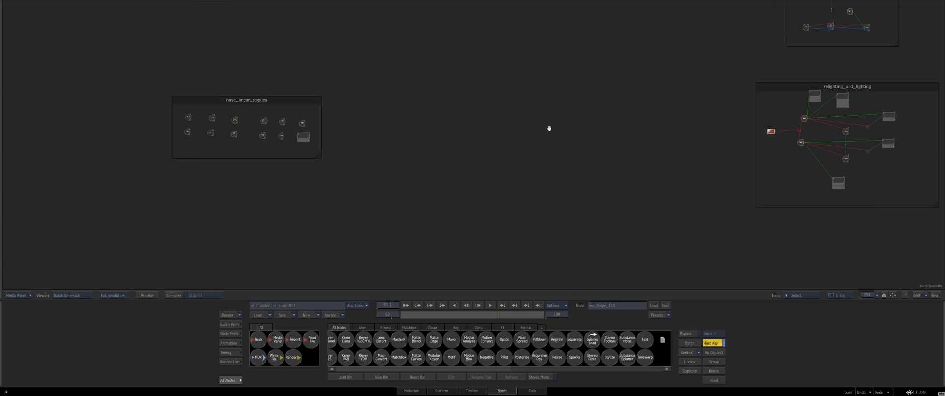
Open the Exposure node in the have_linear_toggles group and examine its input data type setting.
left_click_drag(322, 123, 525, 128)
left_click_drag(535, 185, 446, 161)
left_click(411, 166)
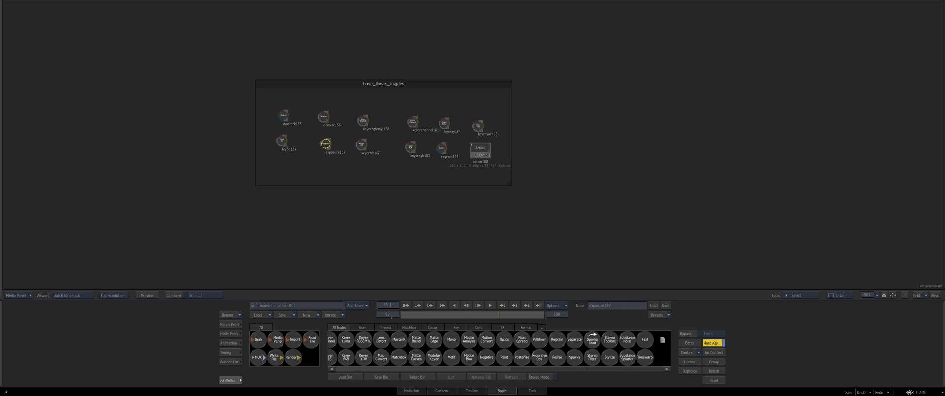
double_click(323, 145)
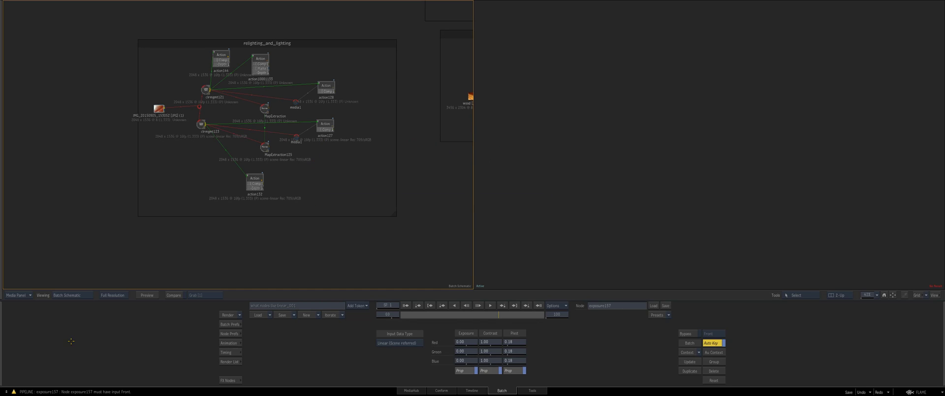
key("Escape")
left_click_drag(389, 221, 397, 226)
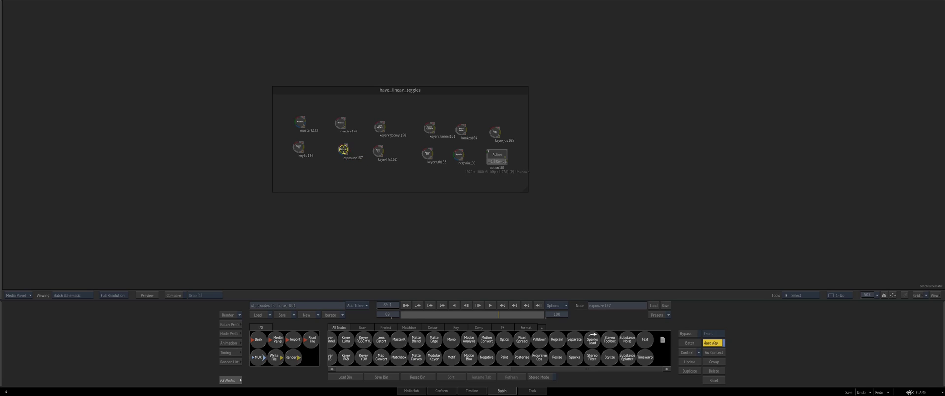
left_click_drag(343, 149, 341, 151)
double_click(340, 151)
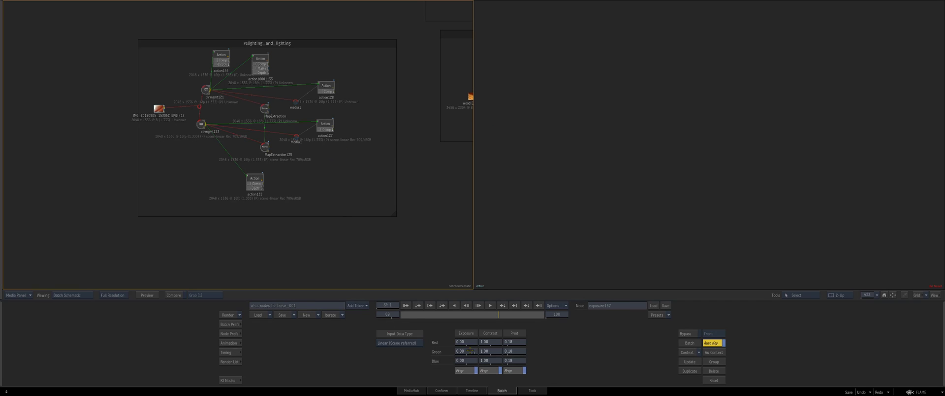
key("Escape")
Duplicate the md_Scope node in the blends group, connect one scope to each colour management node, and open the lower scope.
left_click_drag(487, 200, 396, 190)
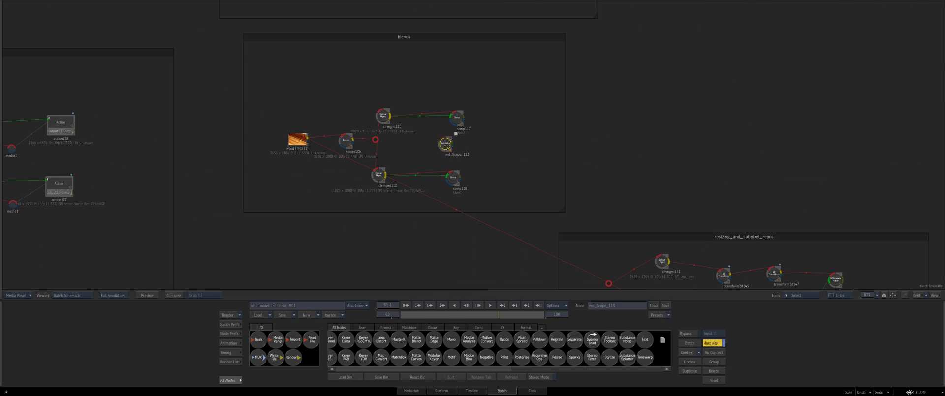
mouse_move(443, 148)
left_mouse_down()
mouse_move(390, 151)
mouse_move(389, 126)
mouse_move(428, 87)
mouse_move(401, 169)
mouse_move(416, 175)
mouse_move(428, 219)
mouse_move(394, 185)
mouse_move(432, 141)
left_mouse_up()
key("ctrl+d")
double_click(432, 142)
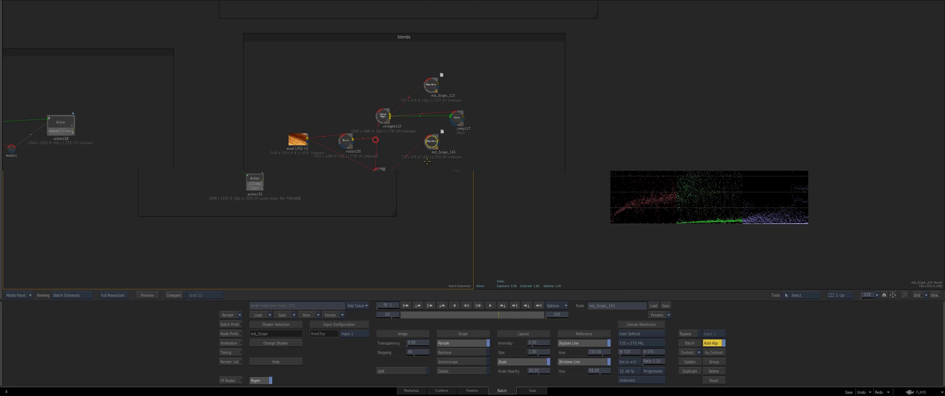
Alternate between the two md_Scope nodes to compare the parade of the wood image in video and scene-linear.
left_click_drag(334, 153, 293, 90)
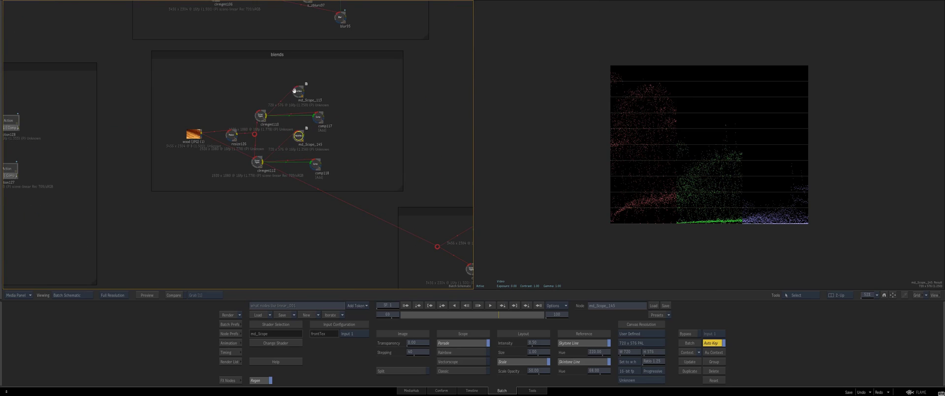
left_click(298, 91)
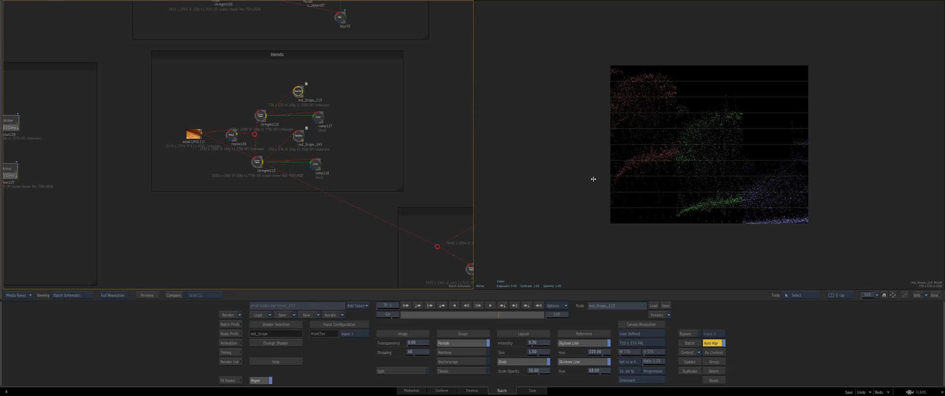
left_click(298, 136)
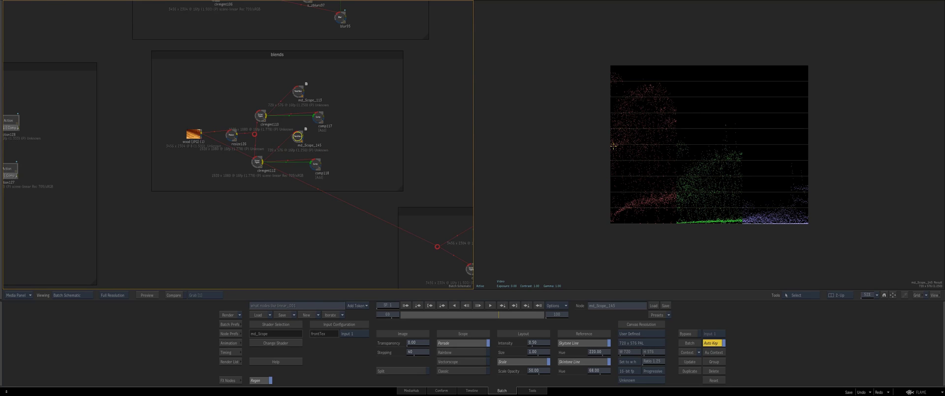
left_click(297, 91)
left_click(299, 136)
left_click(298, 92)
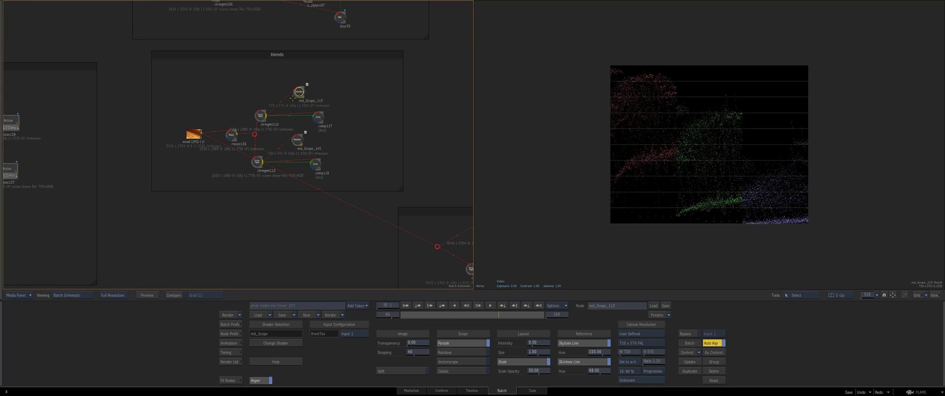
left_click(298, 136)
left_click(299, 92)
left_click(297, 138)
left_click(298, 93)
left_click(297, 139)
left_click(298, 94)
left_click(297, 138)
left_click(298, 94)
left_click(297, 138)
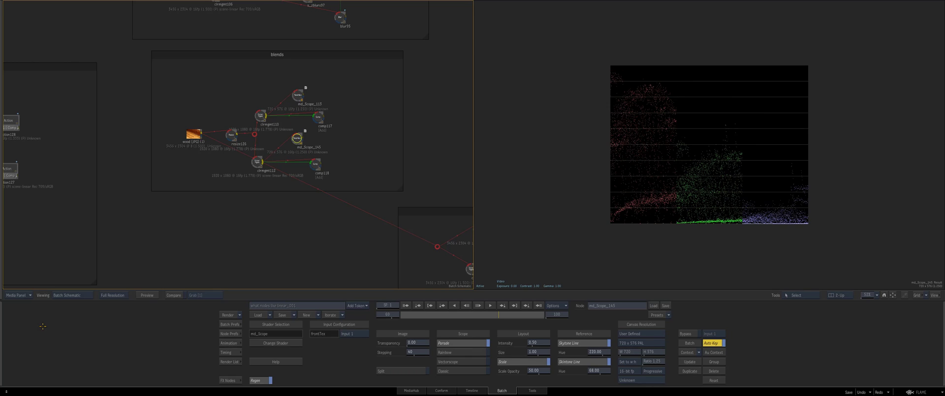
Return to the full batch schematic and show the Colour category of nodes in the node bin.
key("Escape")
left_click_drag(403, 217, 340, 212)
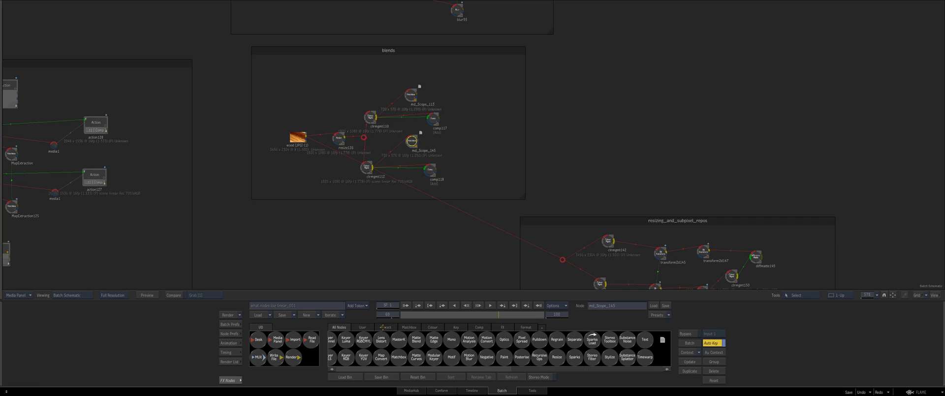
left_click(427, 325)
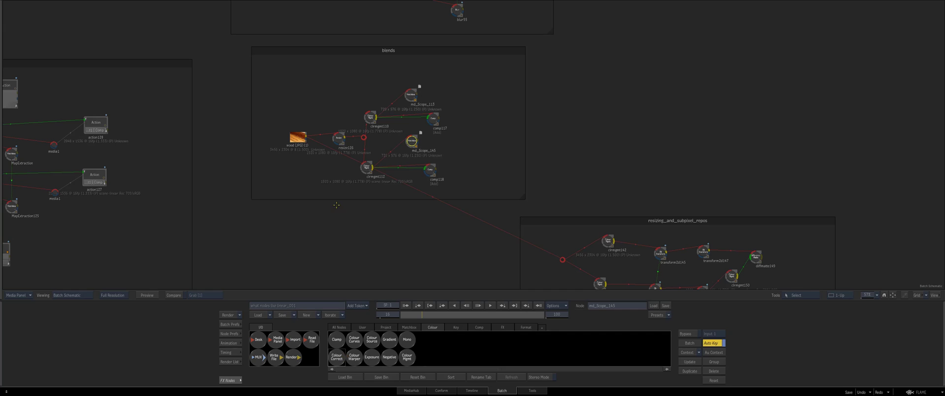
Reopen the scene-linear md_Scope and switch repeatedly between it and the video scope to examine how the values are distributed.
double_click(411, 141)
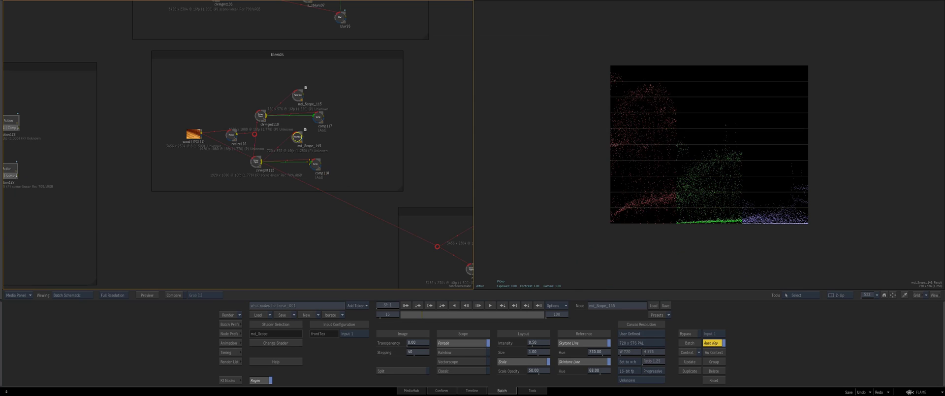
left_click(297, 96)
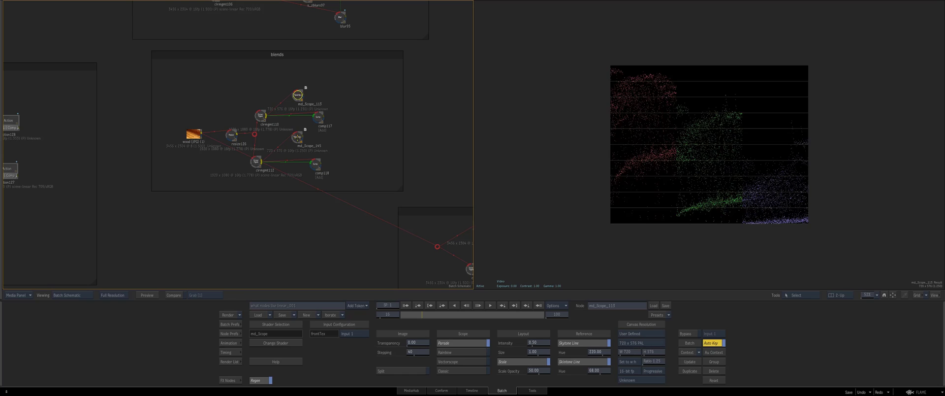
left_click(297, 137)
left_click(298, 96)
left_click(297, 136)
left_click(297, 96)
left_click(297, 136)
left_click(297, 96)
left_click(297, 136)
left_click(298, 99)
left_click(297, 135)
left_click(298, 100)
left_click(298, 135)
left_click(298, 101)
left_click(298, 133)
left_click(297, 102)
left_click(297, 133)
left_click(297, 103)
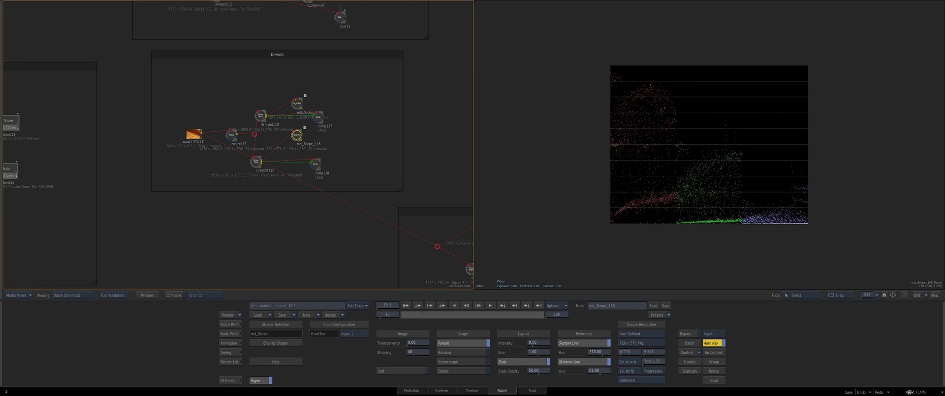
left_click(298, 132)
left_click(296, 102)
left_click(296, 134)
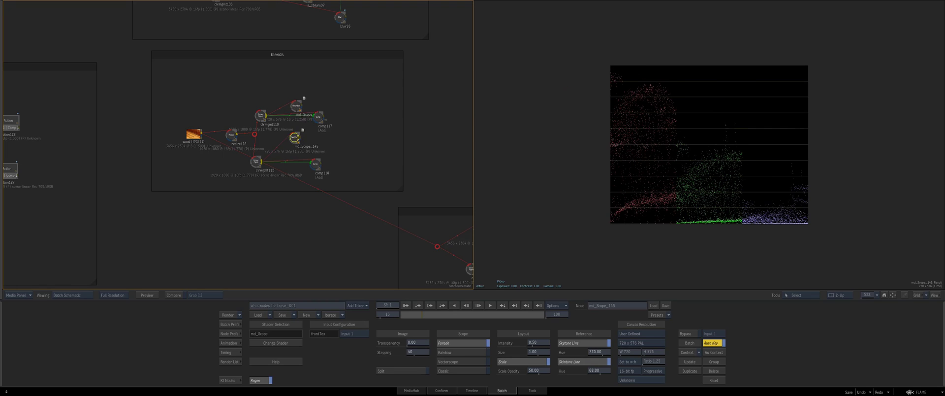
Switch between the upper and lower md_Scope nodes in the blends group to compare the video and scene-linear value distributions.
left_click(296, 102)
left_click(300, 133)
left_click_drag(300, 133, 296, 132)
left_click_drag(298, 100, 299, 91)
left_click(294, 133)
Bring the relighting_and_lighting group into view and show the Colour nodes in the node bin.
left_click_drag(240, 144, 236, 171)
left_click_drag(125, 214, 302, 199)
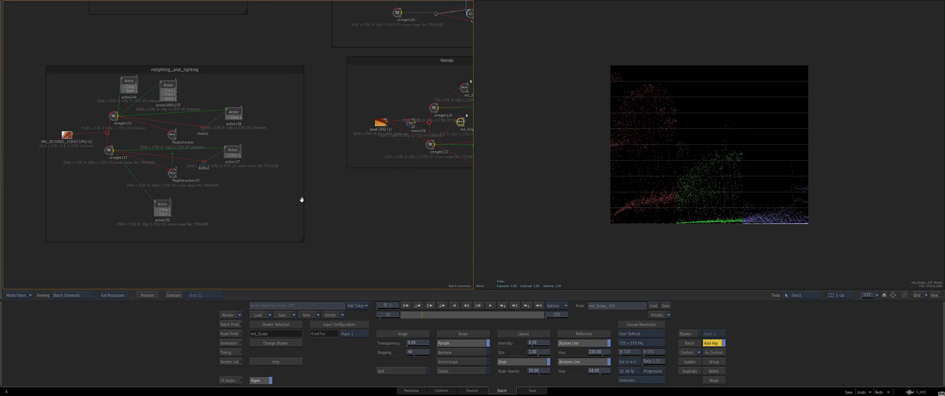
left_click(226, 380)
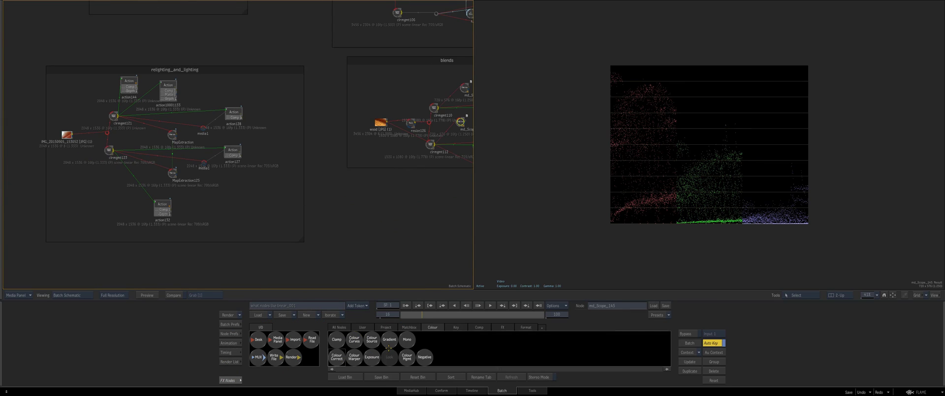
Return to the blends group and view the wood image's parade in the video md_Scope, followed by the scene-linear one.
left_click_drag(377, 180, 169, 211)
left_click_drag(169, 211, 268, 152)
left_click(274, 93)
left_click_drag(274, 94, 271, 96)
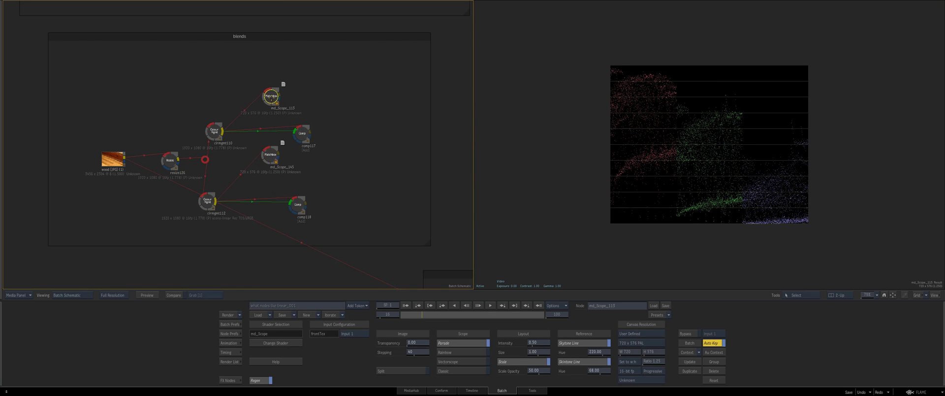
left_click_drag(270, 153, 308, 130)
left_click(273, 151)
left_click_drag(346, 162, 324, 154)
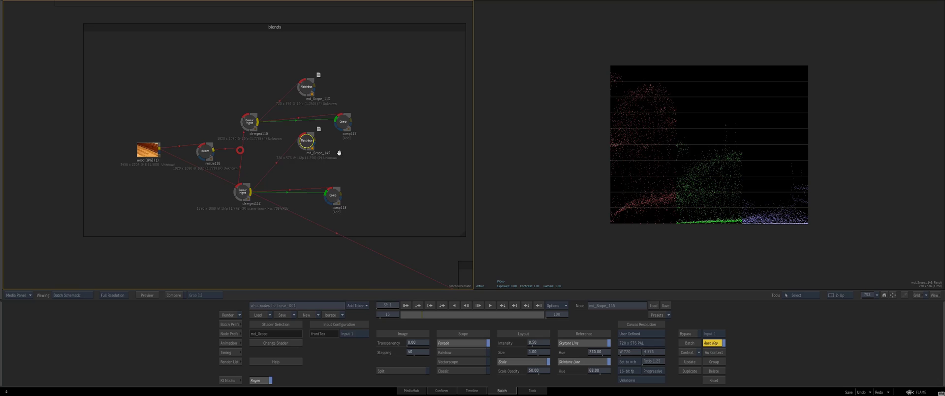
left_click_drag(346, 152, 314, 158)
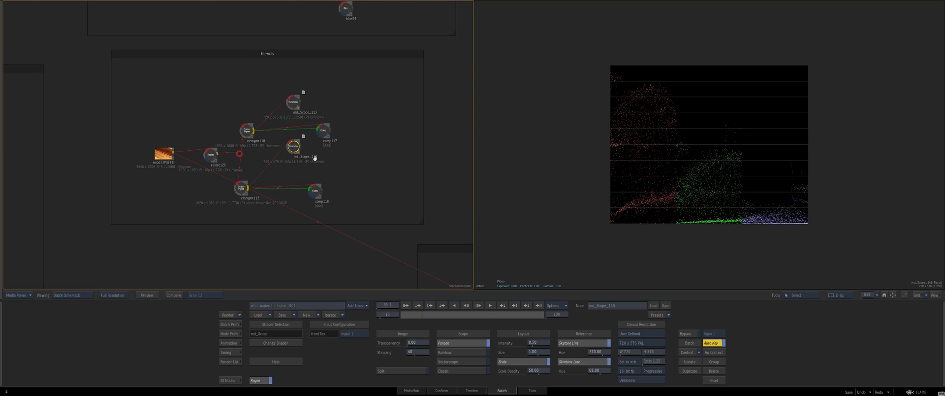
left_click_drag(288, 187, 312, 143)
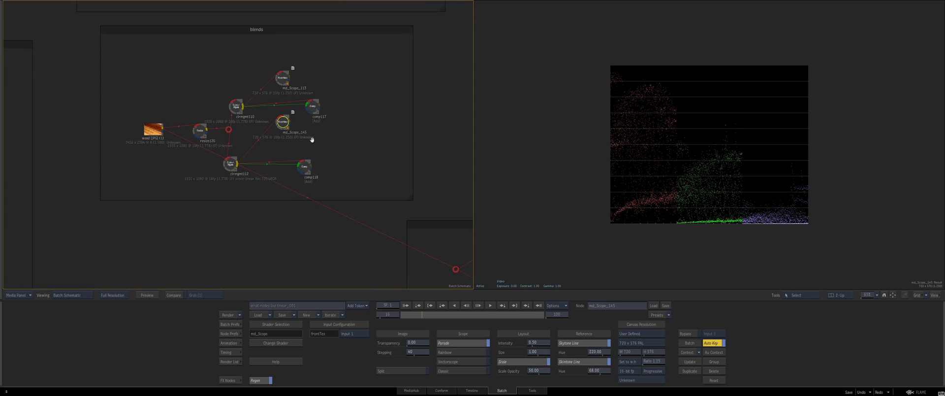